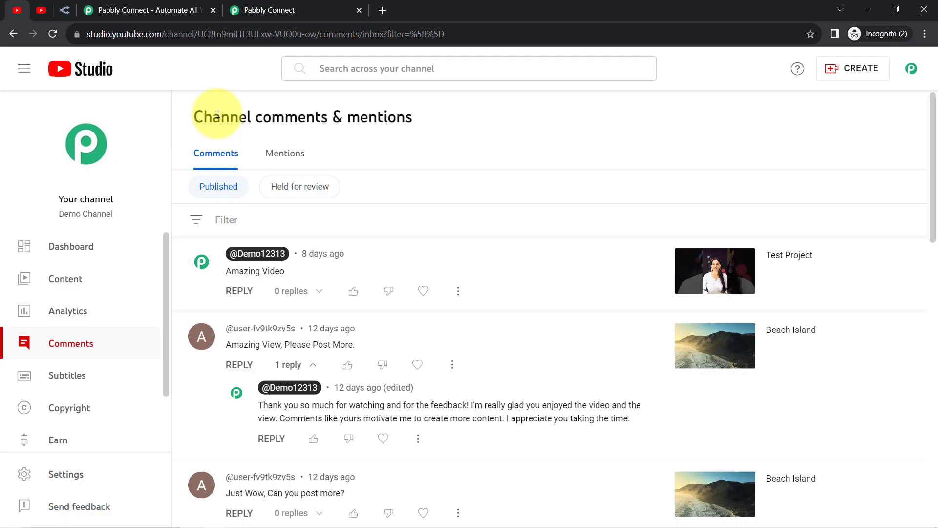
# Review the channel's comments page, the "How to Contact Pabbly Connect Team" video page and the OpenRouter home page.
pyautogui.moveTo(218, 114); pyautogui.dragTo(396, 117)
pyautogui.click(42, 11)
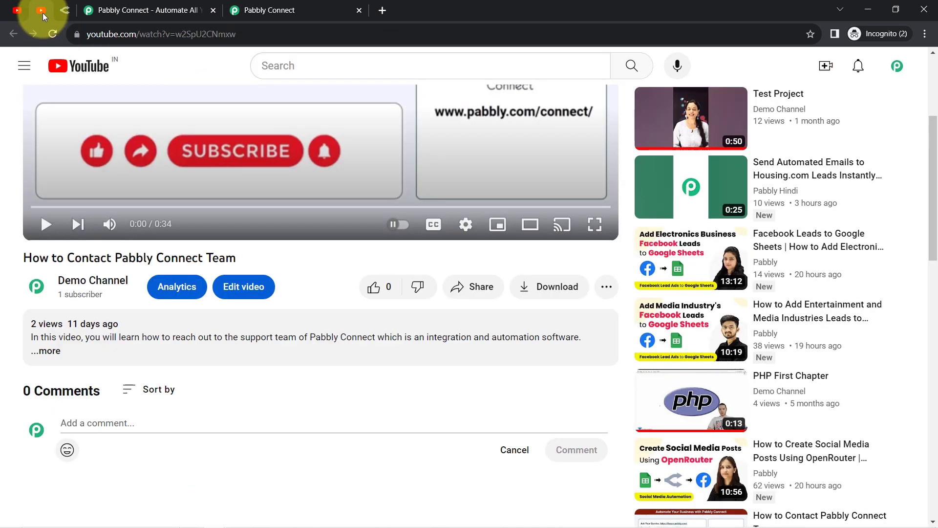
pyautogui.moveTo(40, 258); pyautogui.dragTo(222, 256)
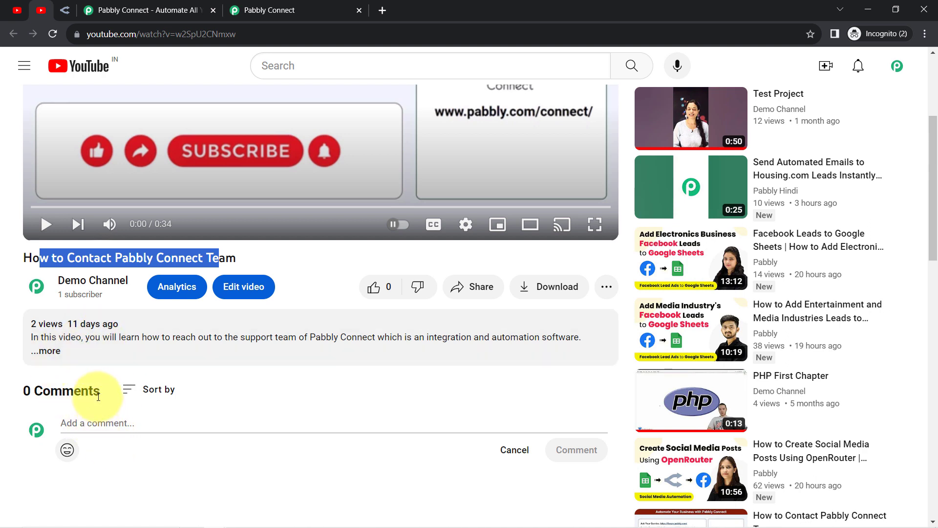
pyautogui.click(67, 10)
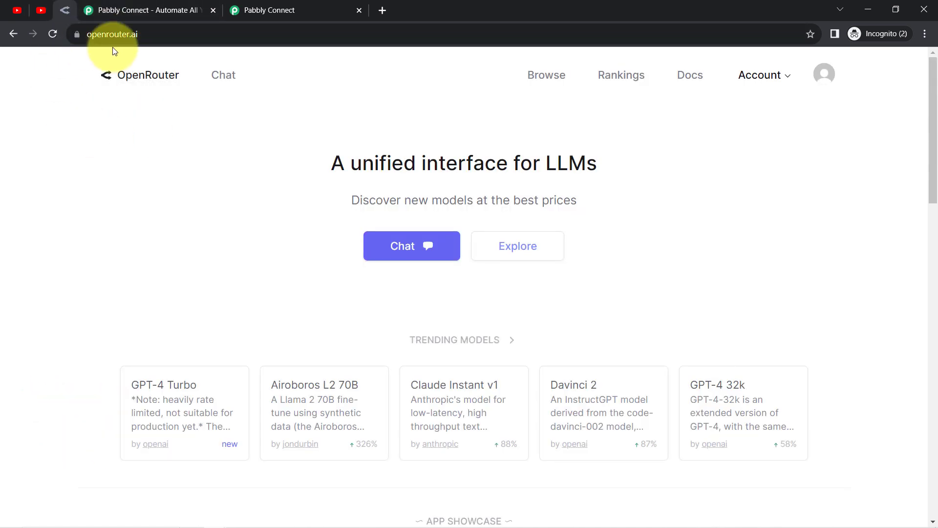
pyautogui.click(126, 35)
pyautogui.moveTo(166, 35); pyautogui.dragTo(123, 78)
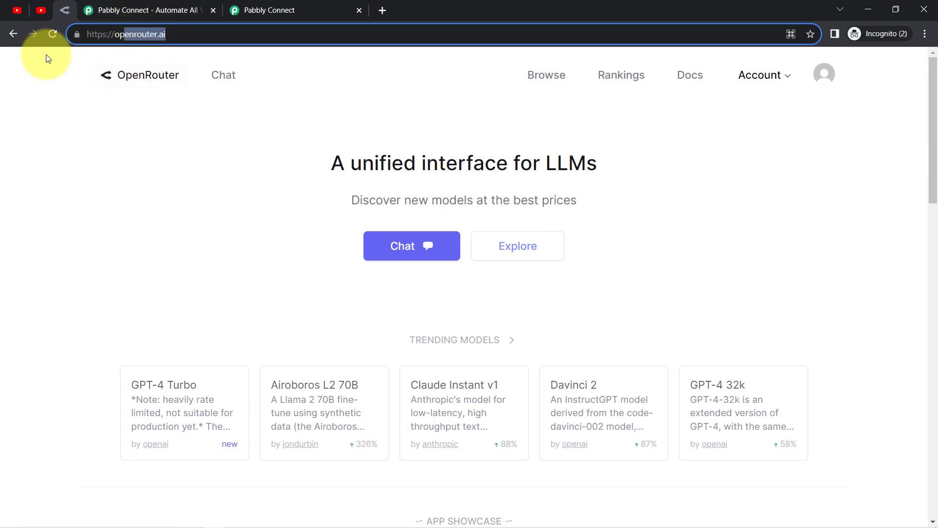
pyautogui.click(44, 9)
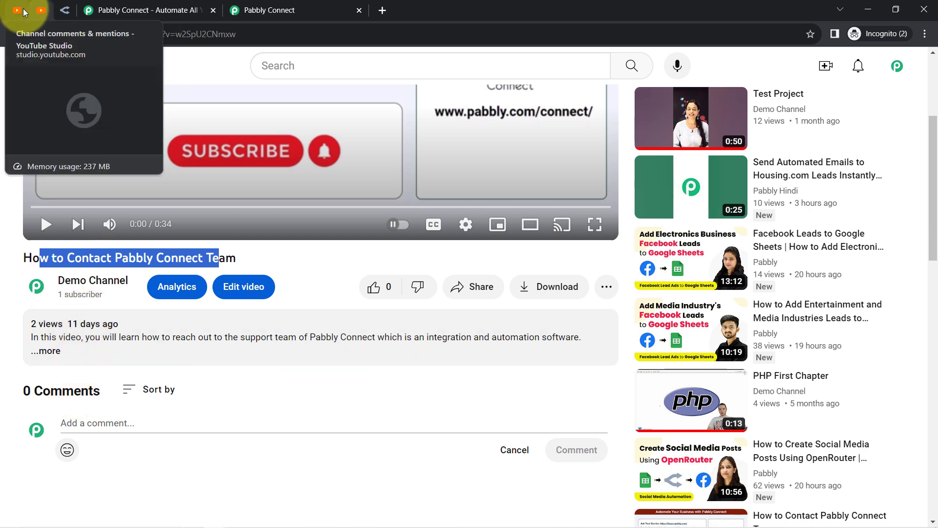
pyautogui.click(39, 10)
pyautogui.click(63, 11)
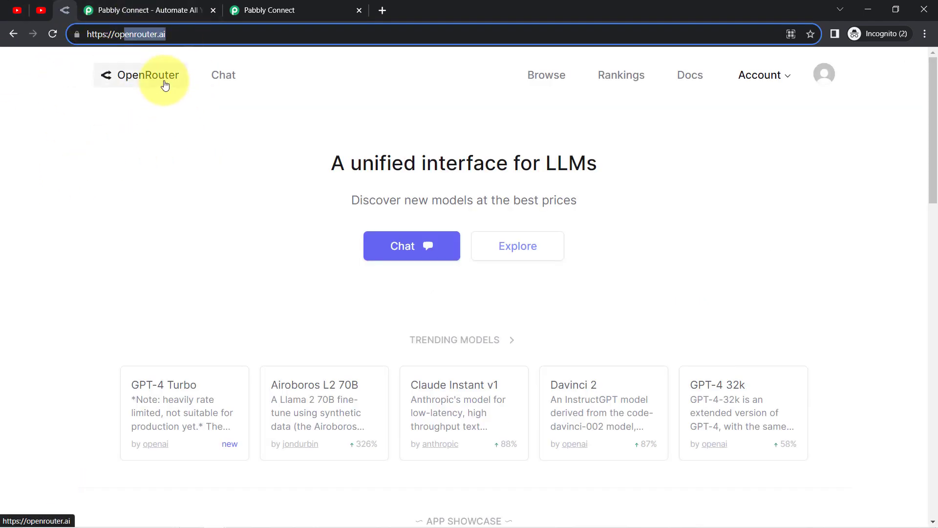
# Look over the Pabbly Connect landing page and dashboard, then revisit the YouTube video page.
pyautogui.click(146, 9)
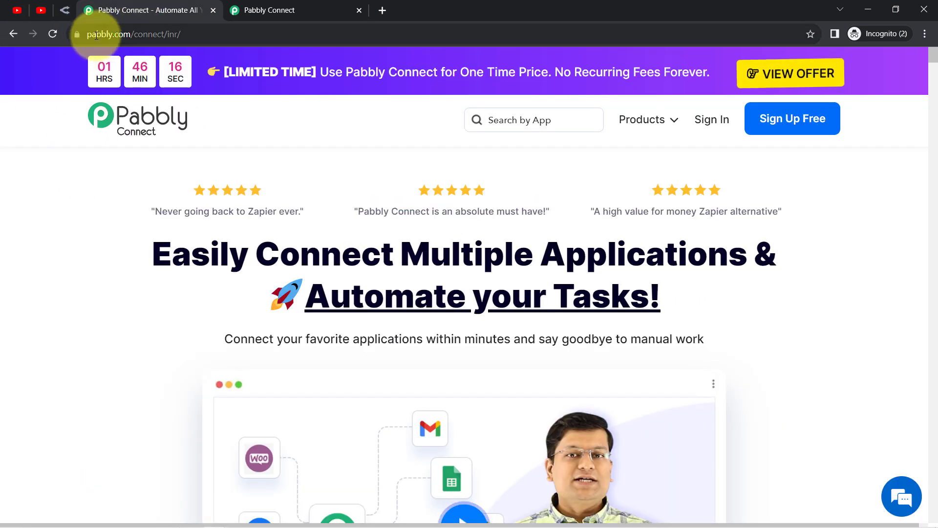
pyautogui.moveTo(160, 35); pyautogui.dragTo(183, 96)
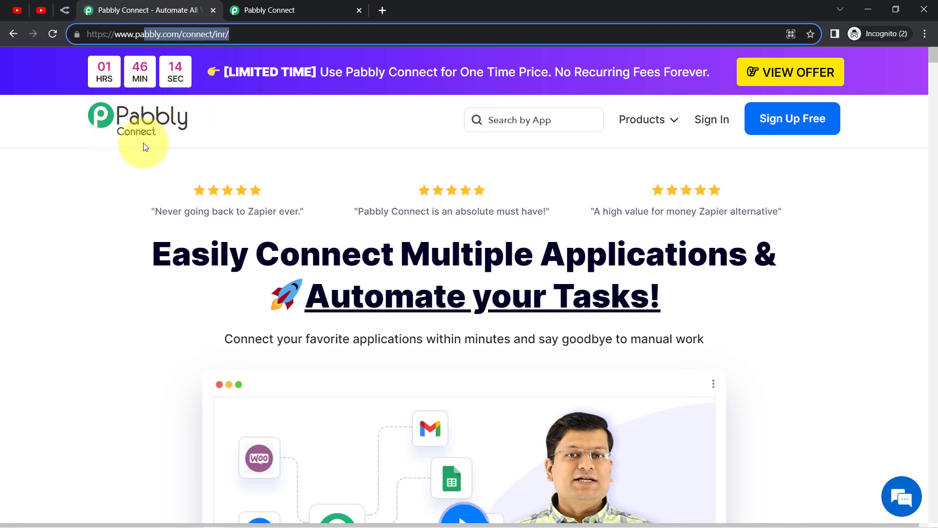
pyautogui.moveTo(171, 256); pyautogui.dragTo(606, 321)
pyautogui.click(300, 6)
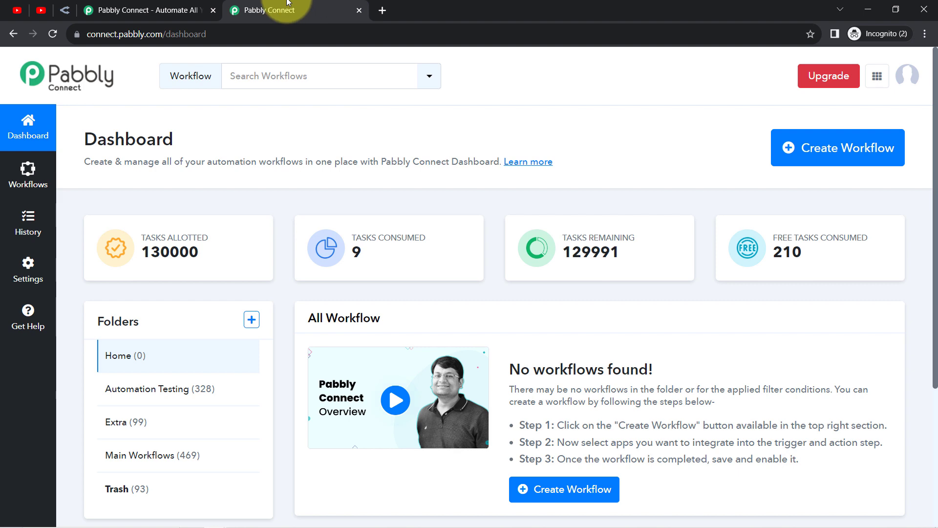
pyautogui.click(158, 6)
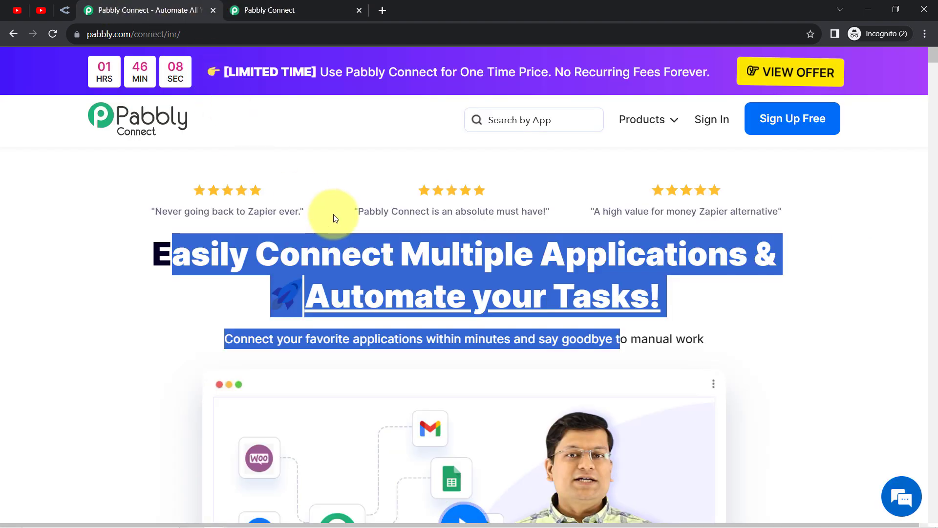
pyautogui.click(377, 231)
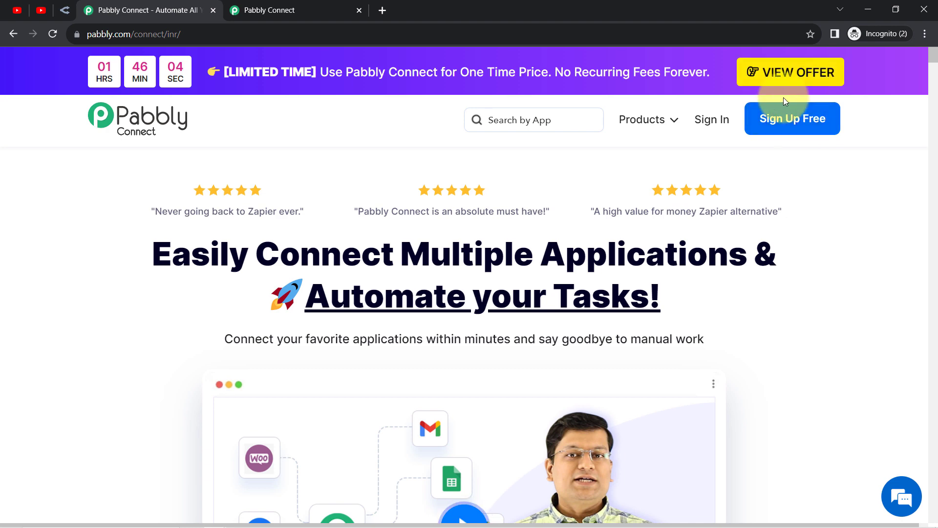
pyautogui.click(40, 10)
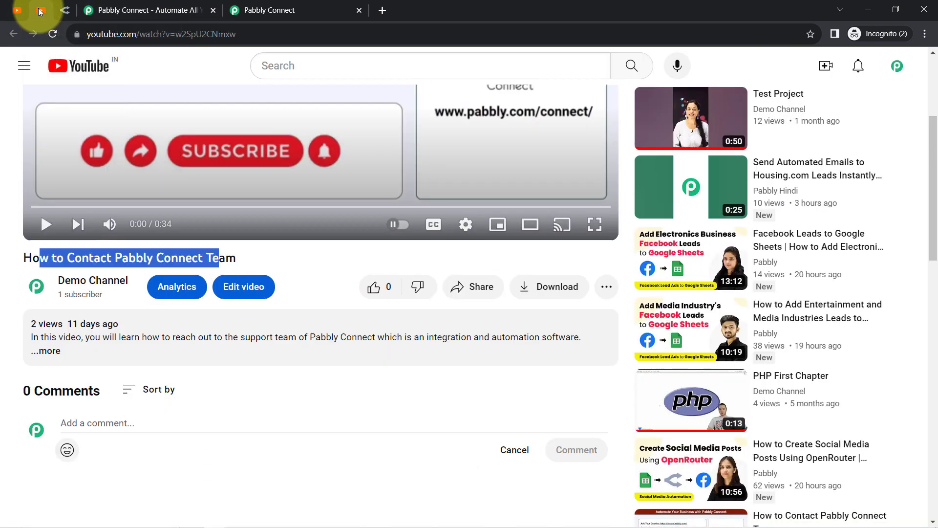
# Create a Pabbly Connect workflow named "Auto Reply to YouTube Video Comments" in the Main Workflows folder.
pyautogui.click(248, 10)
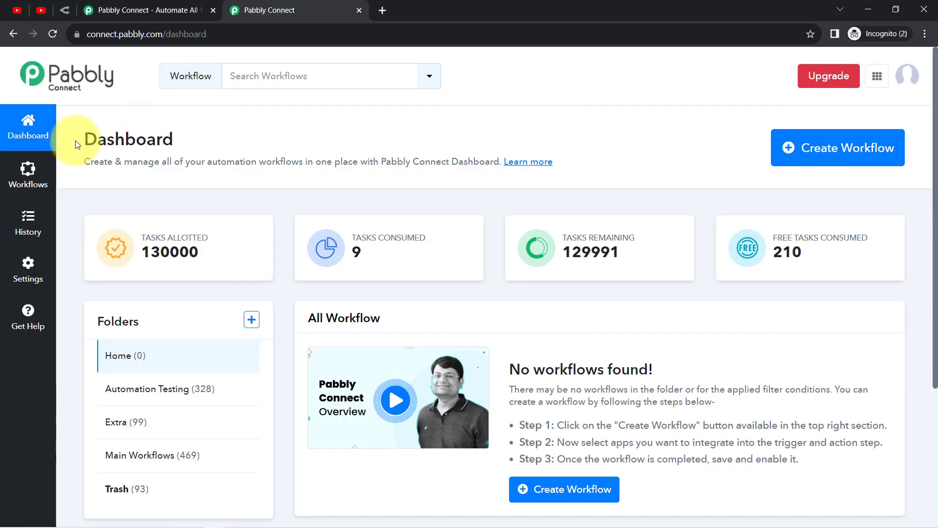
pyautogui.doubleClick(109, 145)
pyautogui.click(816, 156)
pyautogui.click(373, 252)
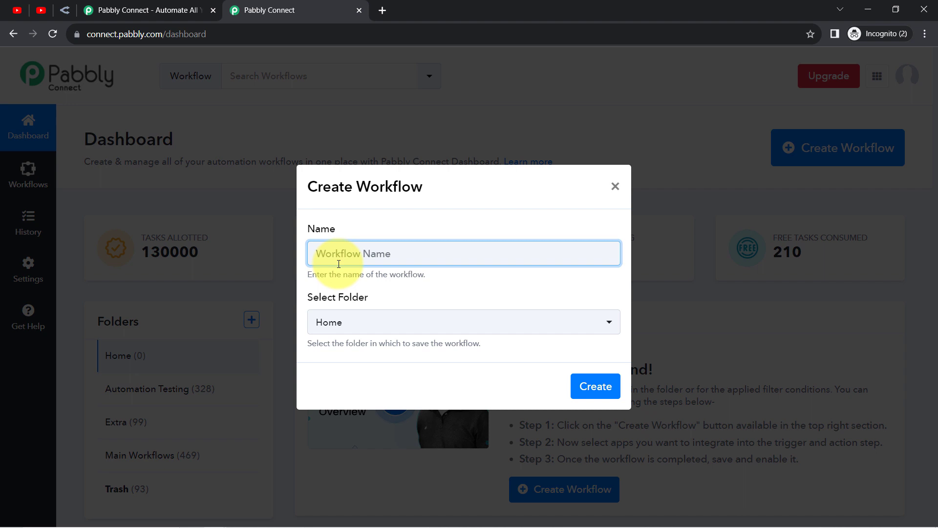
pyautogui.write('A')
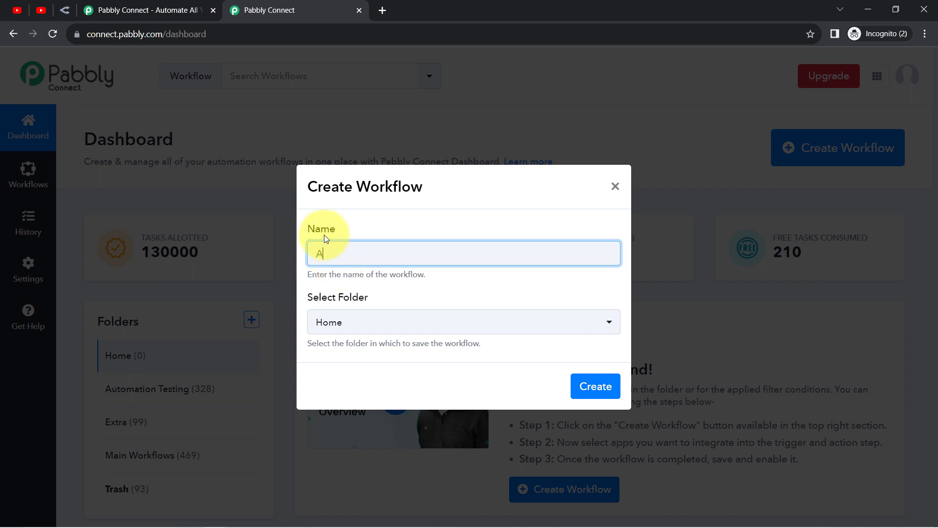
pyautogui.write('uto Reply to YouTube Video Comment')
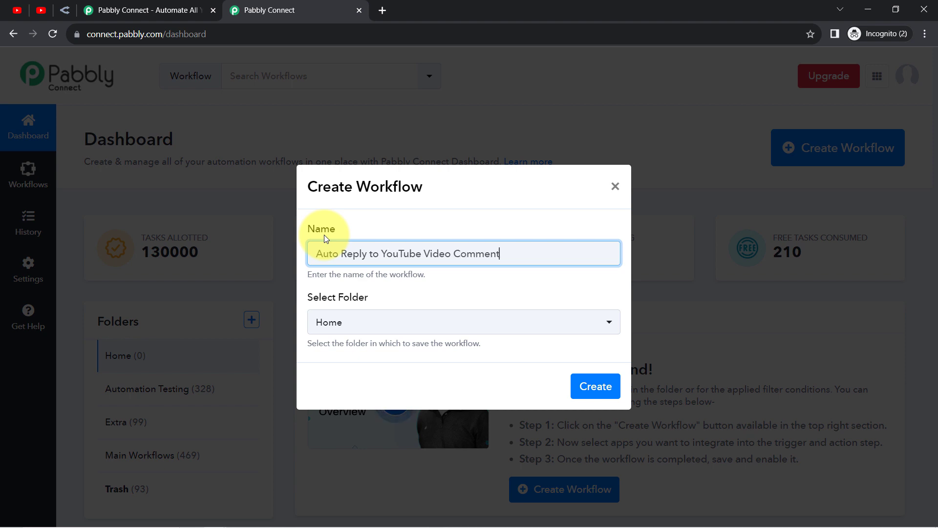
pyautogui.write('s')
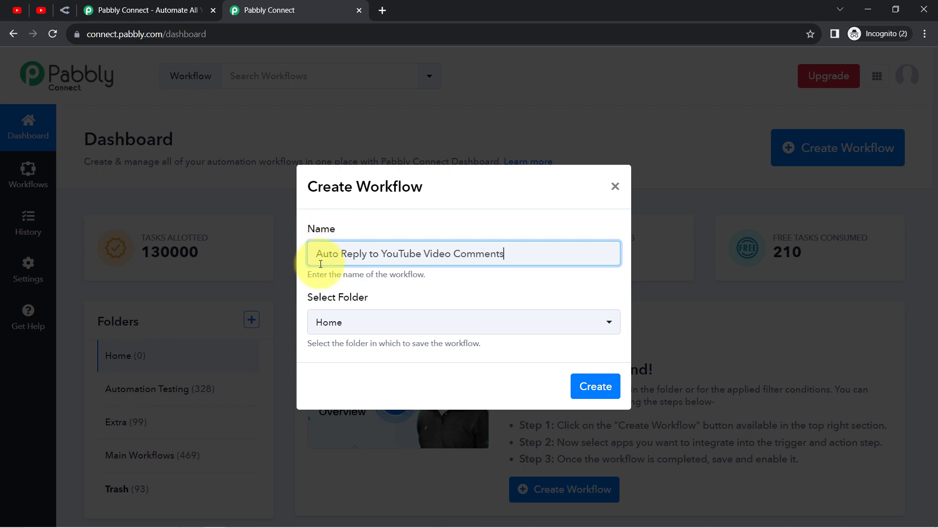
pyautogui.click(329, 322)
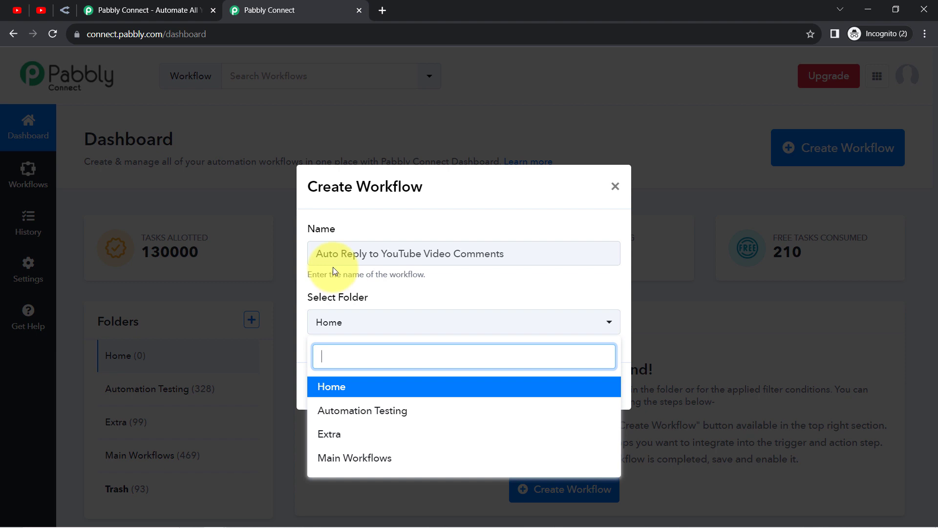
pyautogui.click(359, 468)
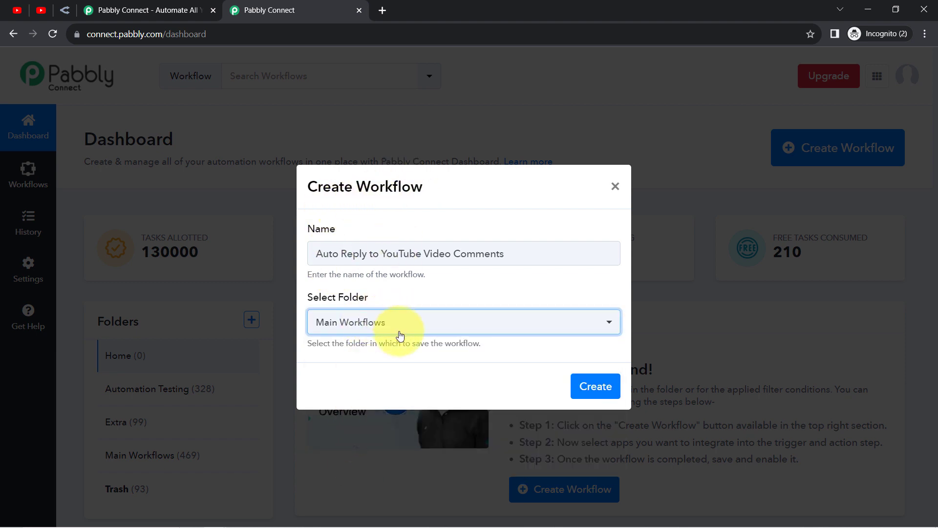
pyautogui.click(594, 386)
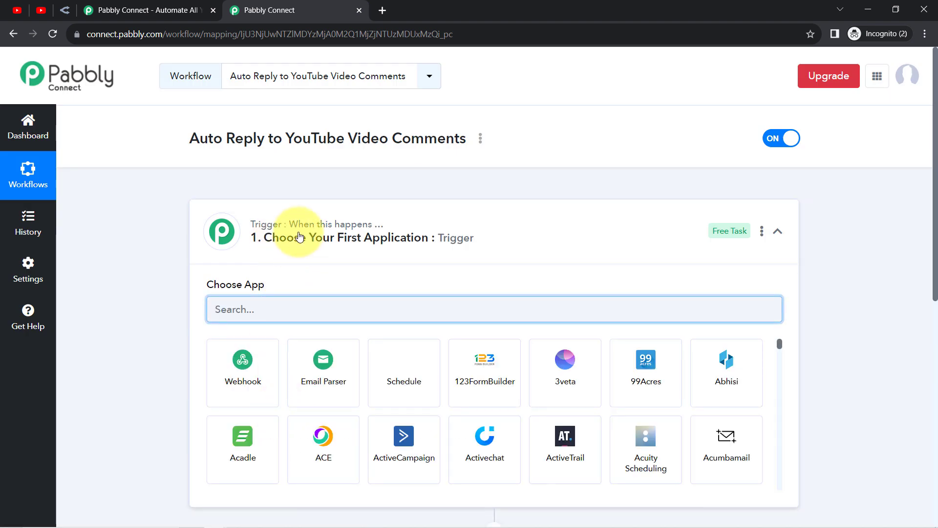
# Choose YouTube as the application for the workflow's trigger.
pyautogui.click(300, 237)
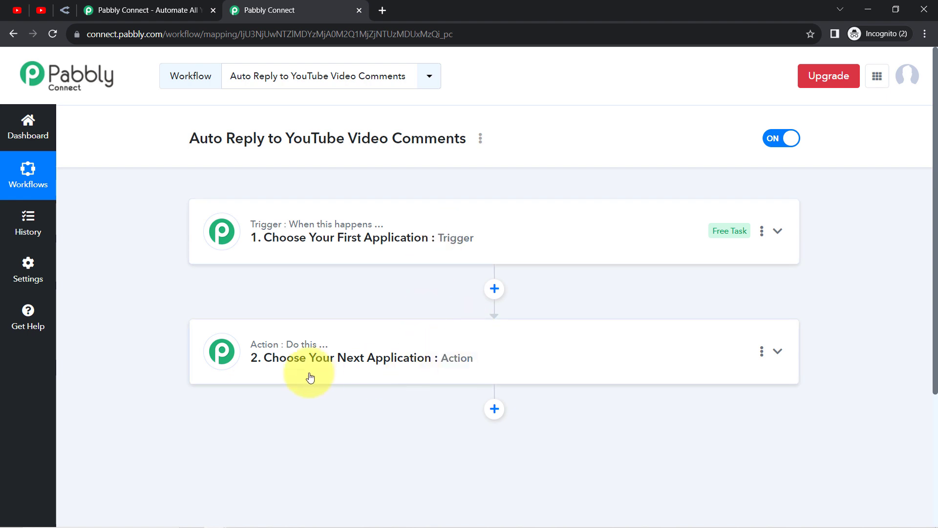
pyautogui.click(298, 246)
pyautogui.moveTo(200, 139); pyautogui.dragTo(362, 174)
pyautogui.click(261, 308)
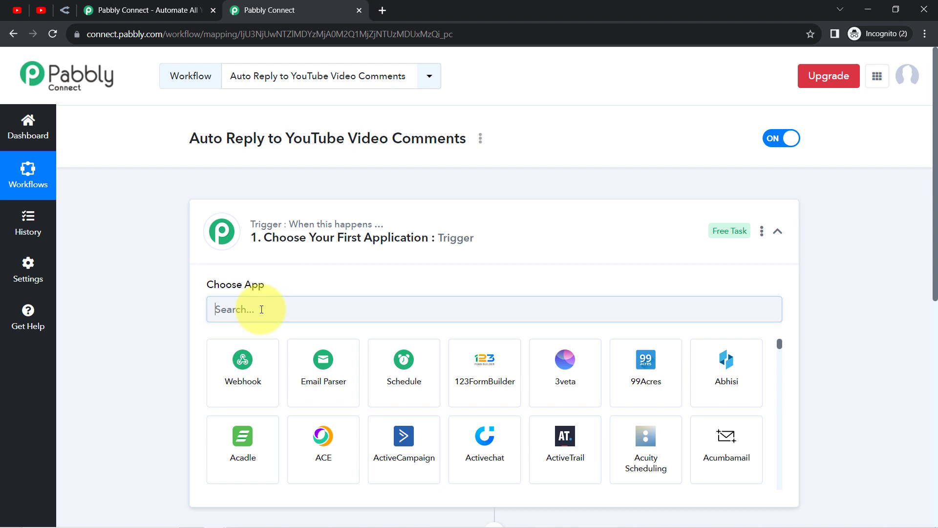
pyautogui.write('you')
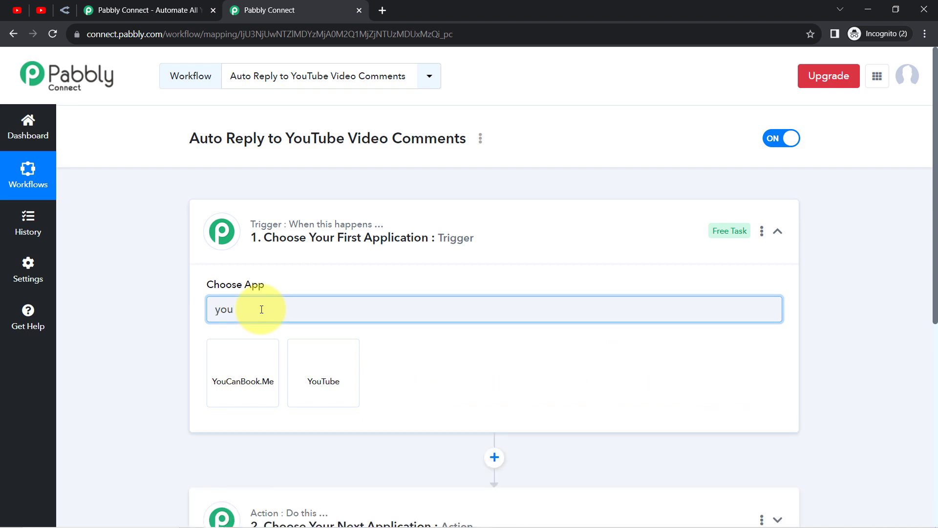
pyautogui.click(324, 376)
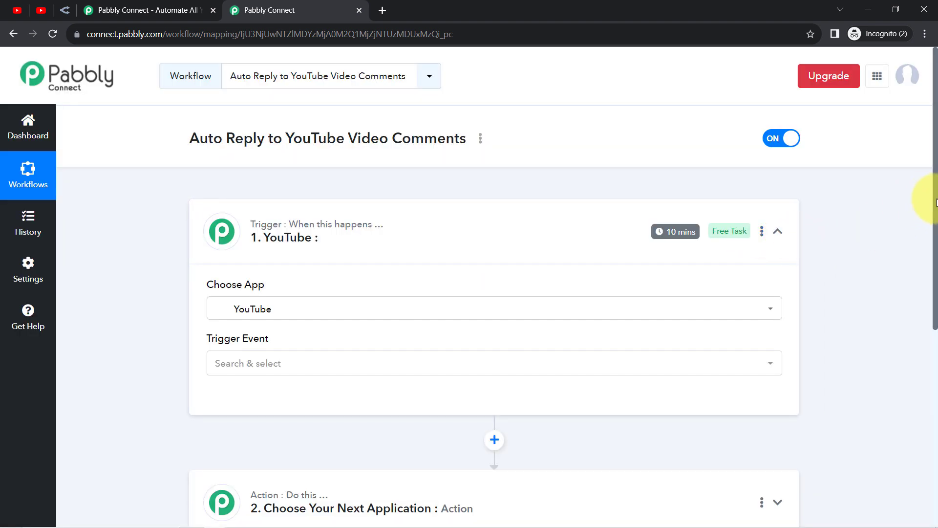
# Choose OpenRouter.ai as the application for the first action after the YouTube trigger.
pyautogui.moveTo(937, 201); pyautogui.dragTo(937, 339)
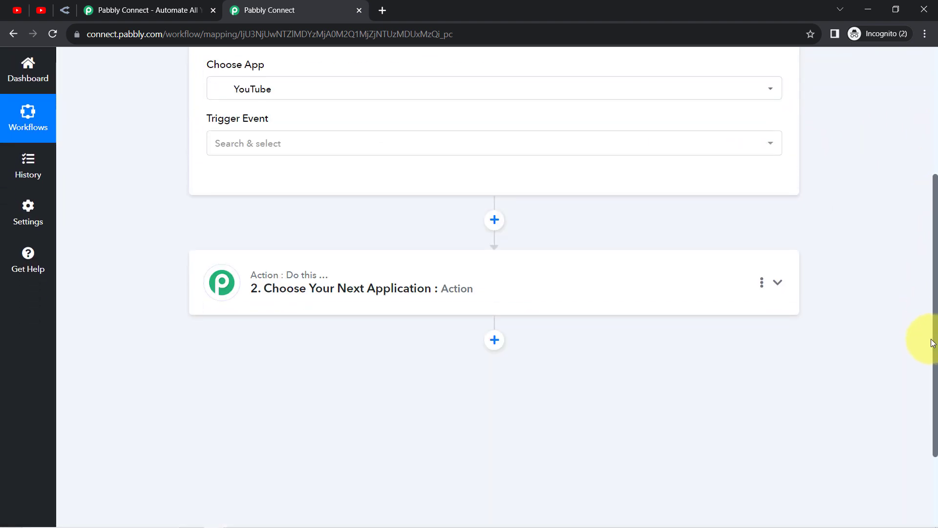
pyautogui.click(415, 257)
pyautogui.click(267, 325)
pyautogui.write('open')
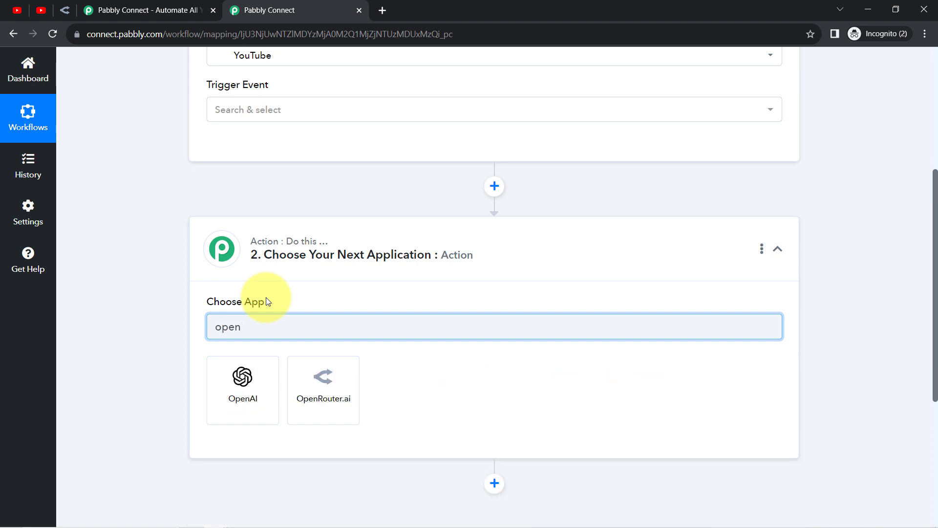
pyautogui.click(332, 392)
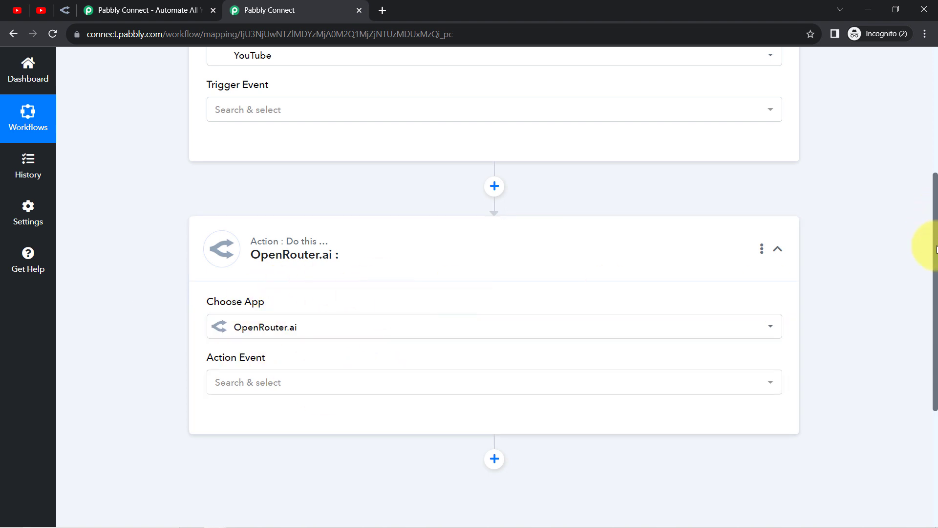
# Add another action step after OpenRouter.ai and choose YouTube as its application.
pyautogui.scroll(-5, 793, 307)
pyautogui.click(495, 224)
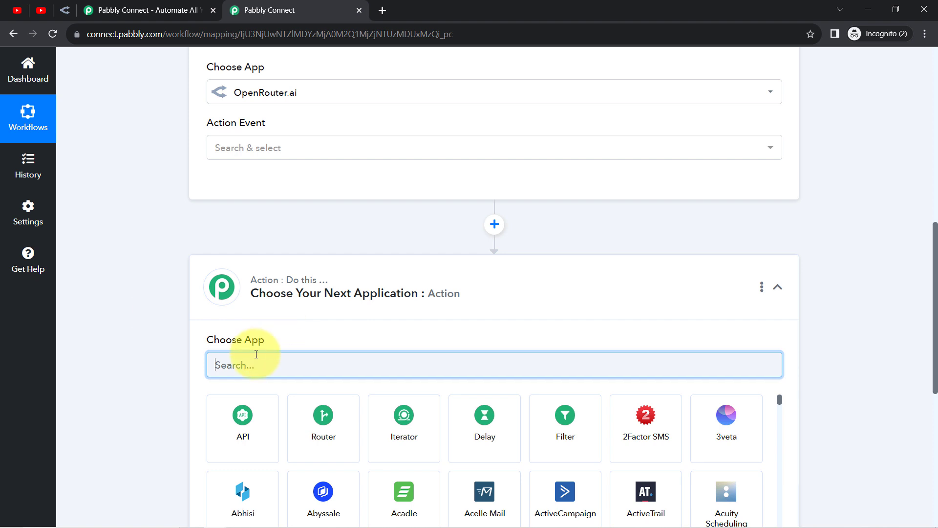
pyautogui.write('you')
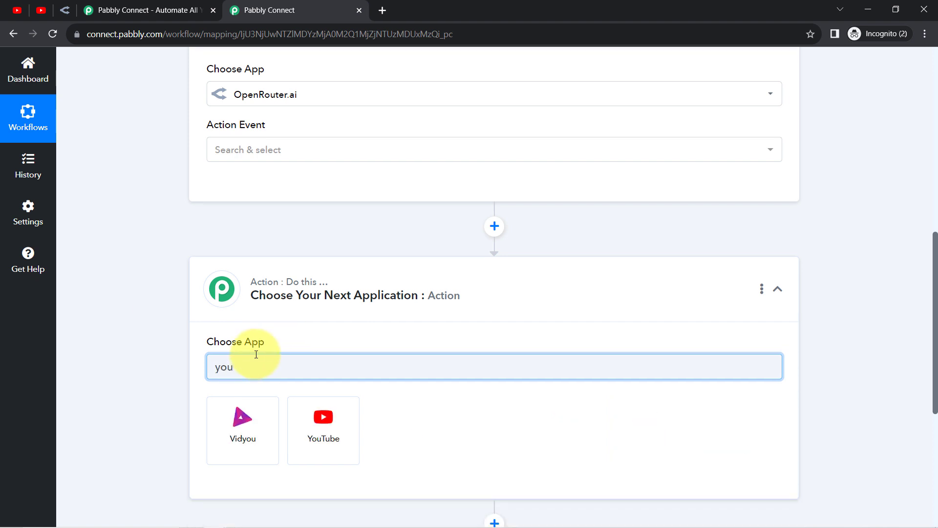
pyautogui.click(306, 423)
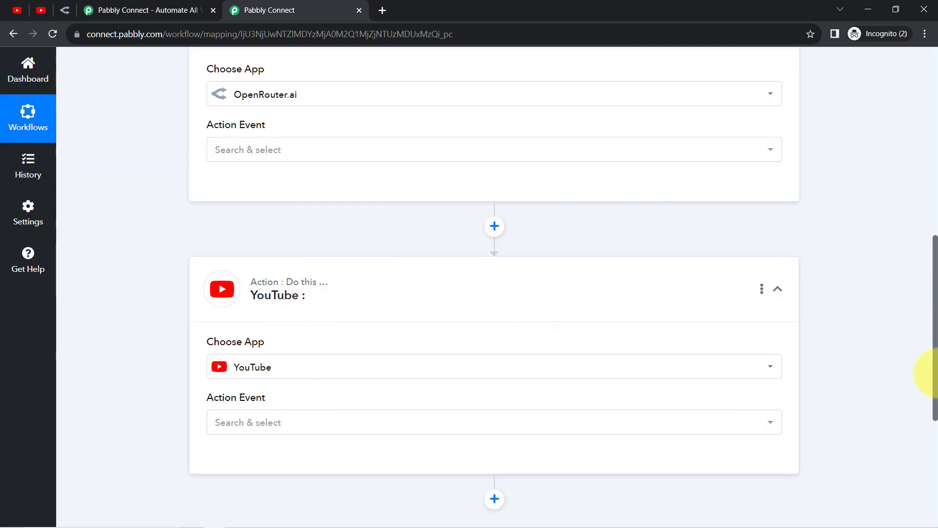
# Collapse the OpenRouter.ai and YouTube action steps and leave the YouTube trigger step expanded.
pyautogui.moveTo(936, 340); pyautogui.dragTo(924, 391)
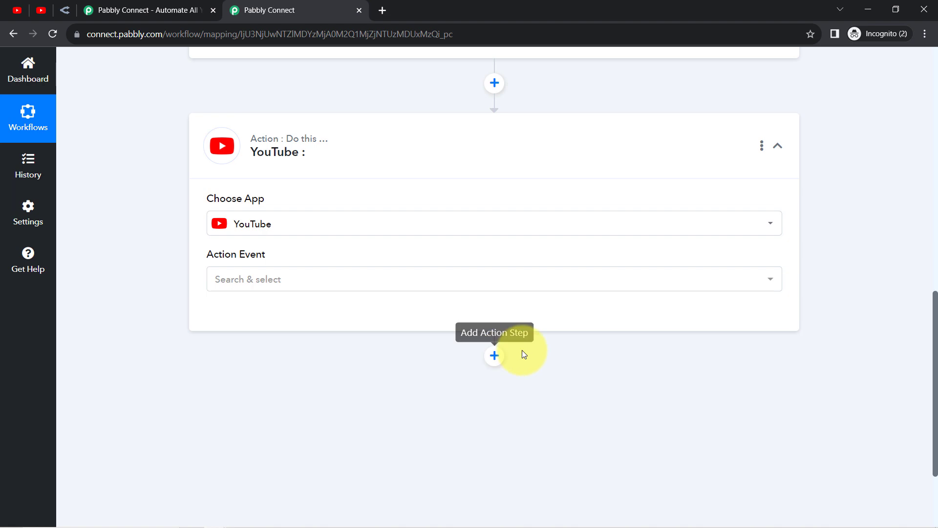
pyautogui.moveTo(936, 388); pyautogui.dragTo(896, 130)
pyautogui.click(280, 230)
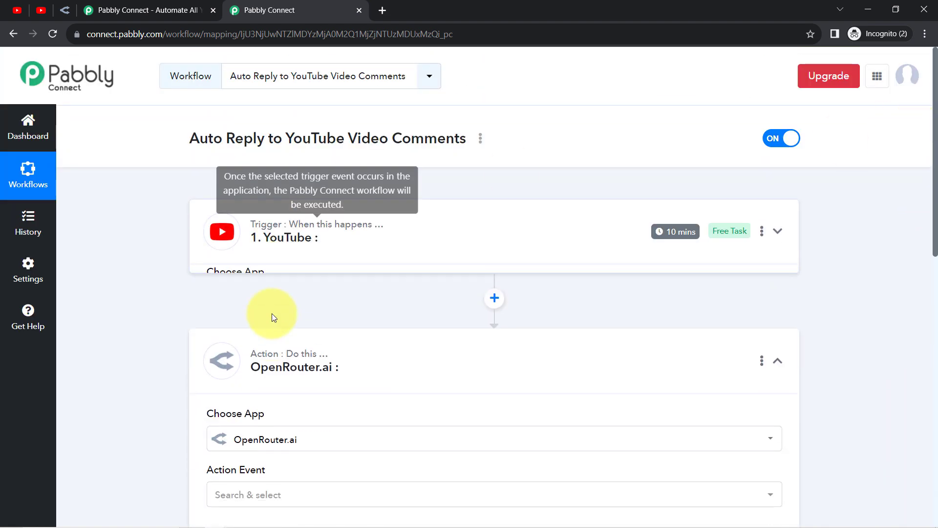
pyautogui.click(254, 348)
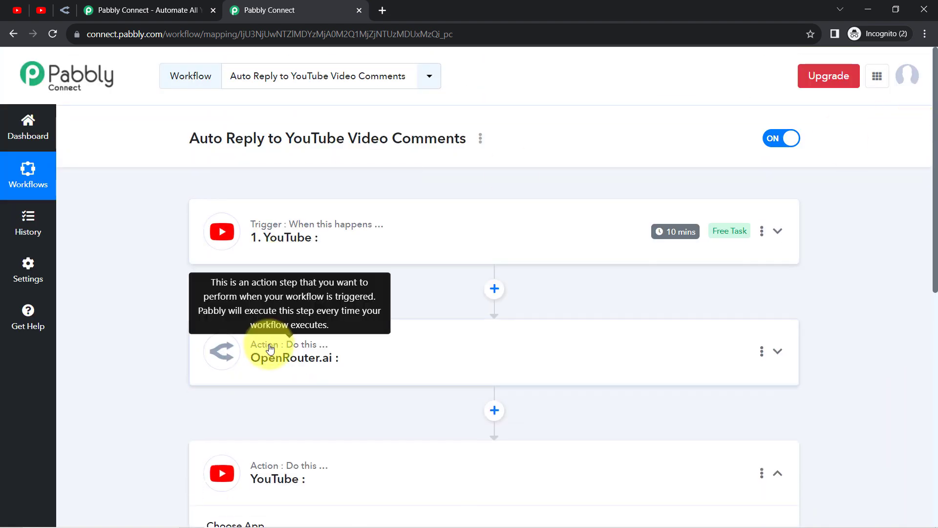
pyautogui.click(231, 474)
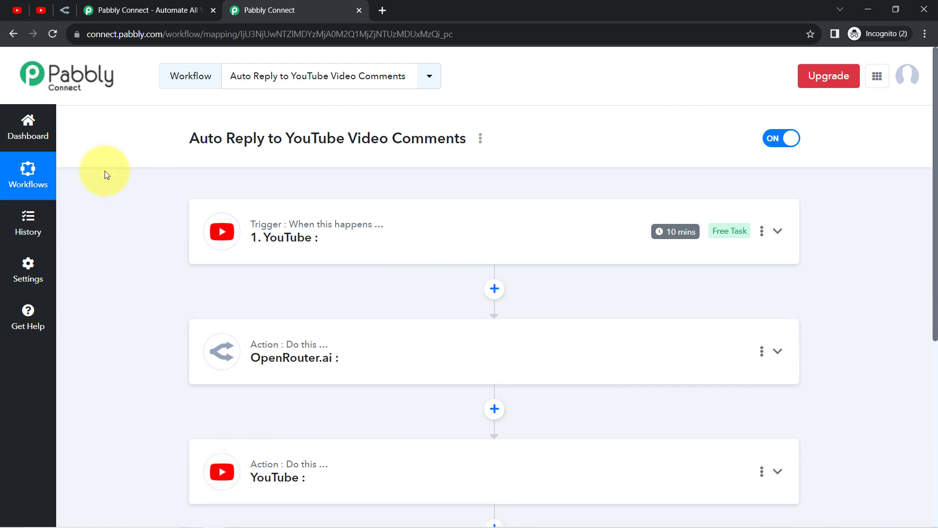
pyautogui.click(308, 239)
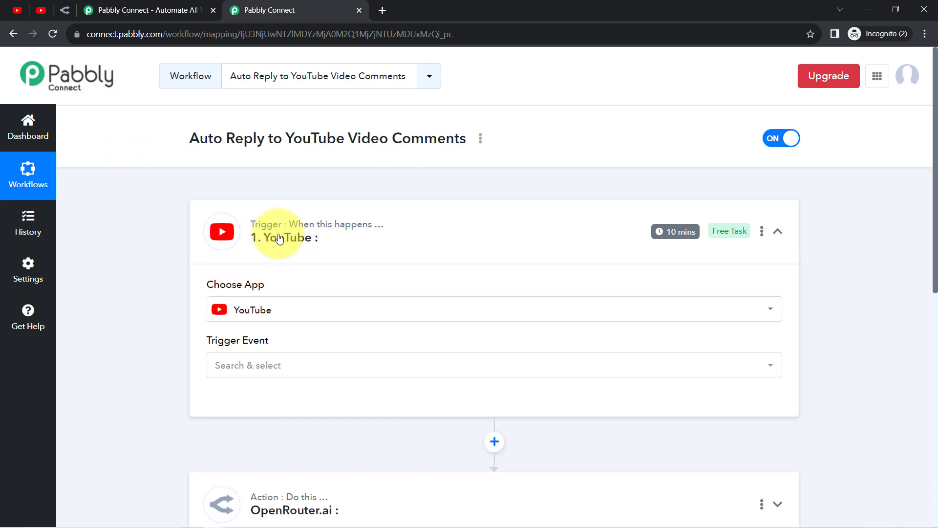
# Set the trigger event to New Comment on a Channel and authorize a new YouTube connection with the Google account.
pyautogui.click(228, 367)
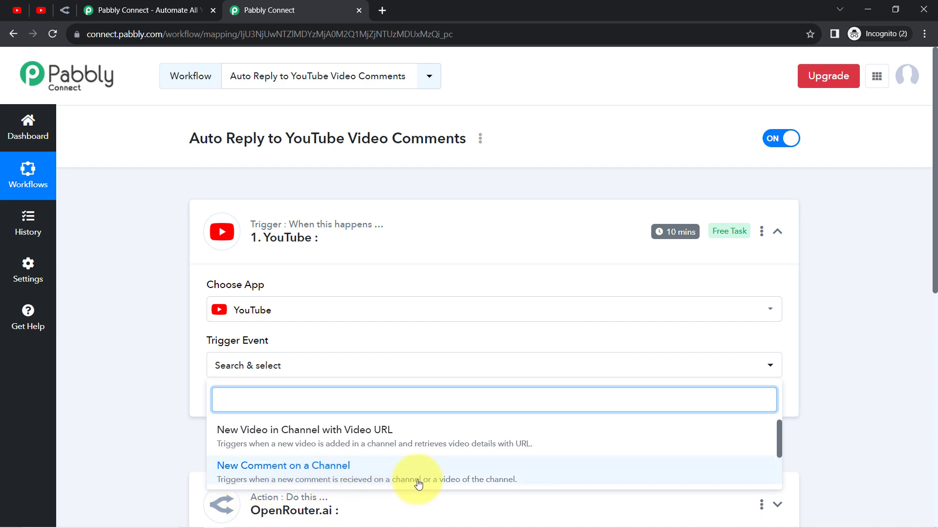
pyautogui.click(396, 478)
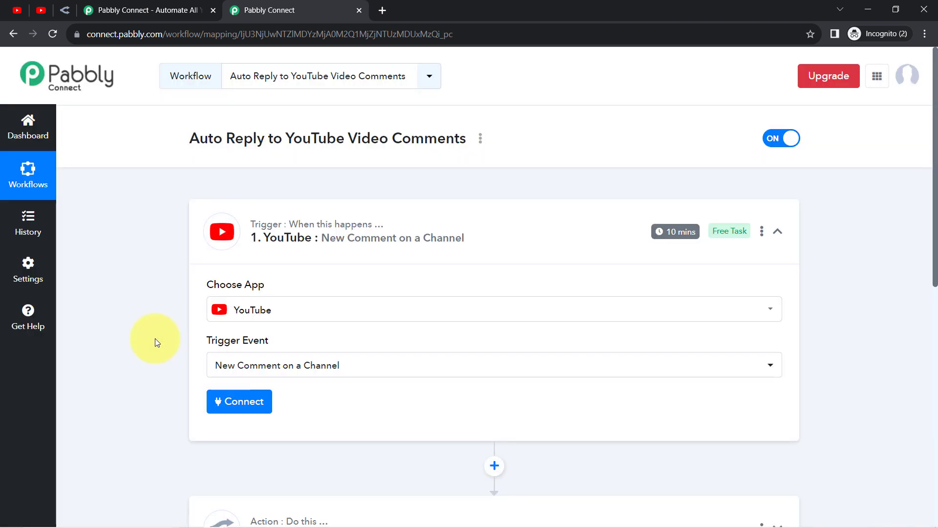
pyautogui.click(239, 407)
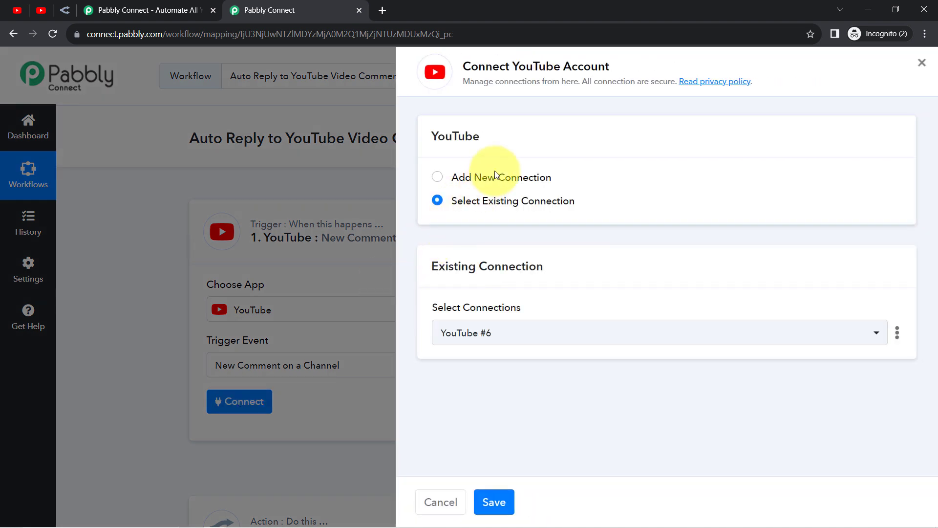
pyautogui.click(483, 180)
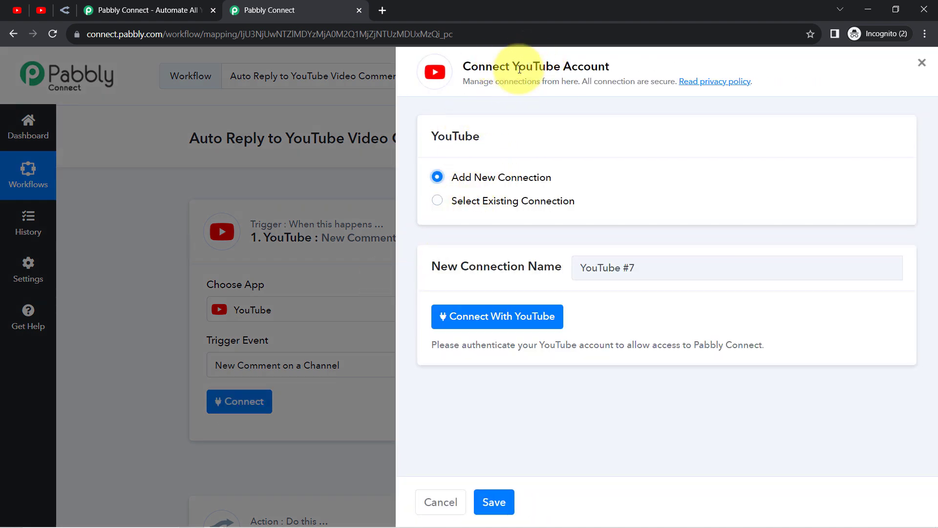
pyautogui.click(465, 325)
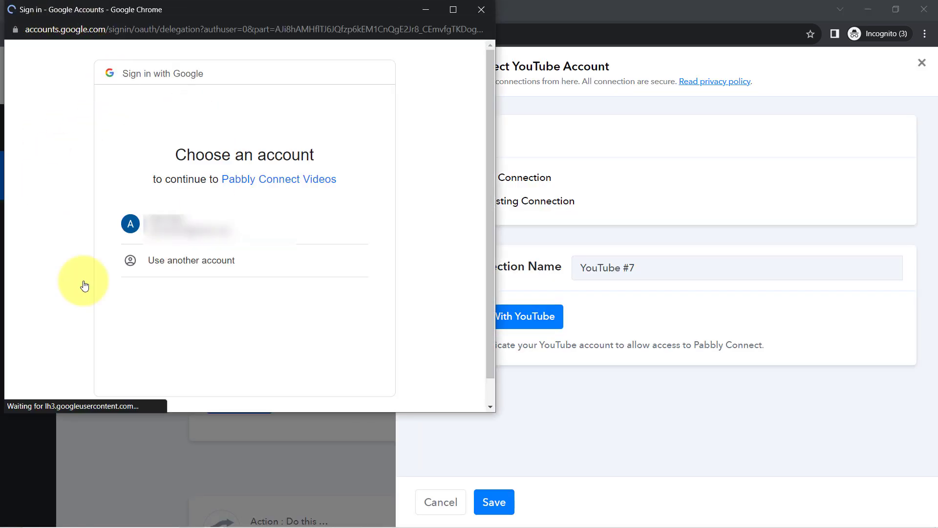
pyautogui.click(185, 222)
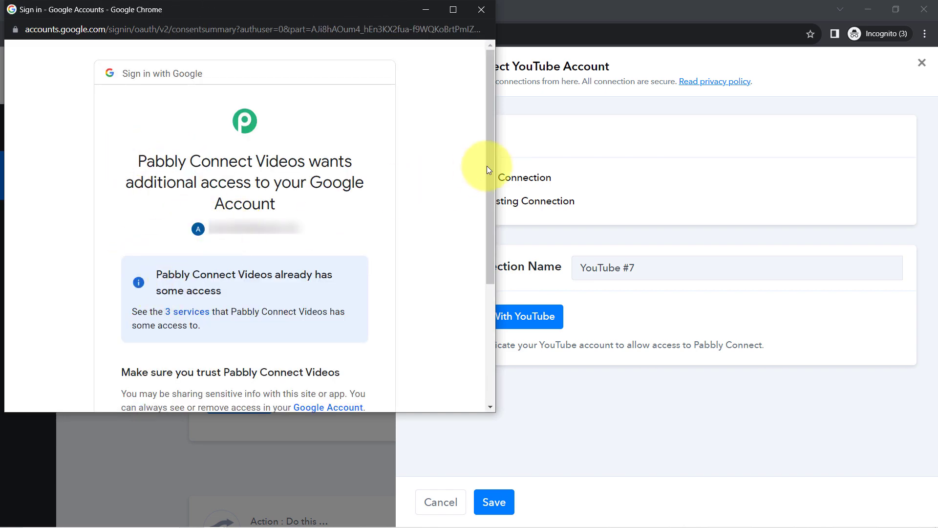
pyautogui.scroll(-5, 490, 167)
pyautogui.click(283, 315)
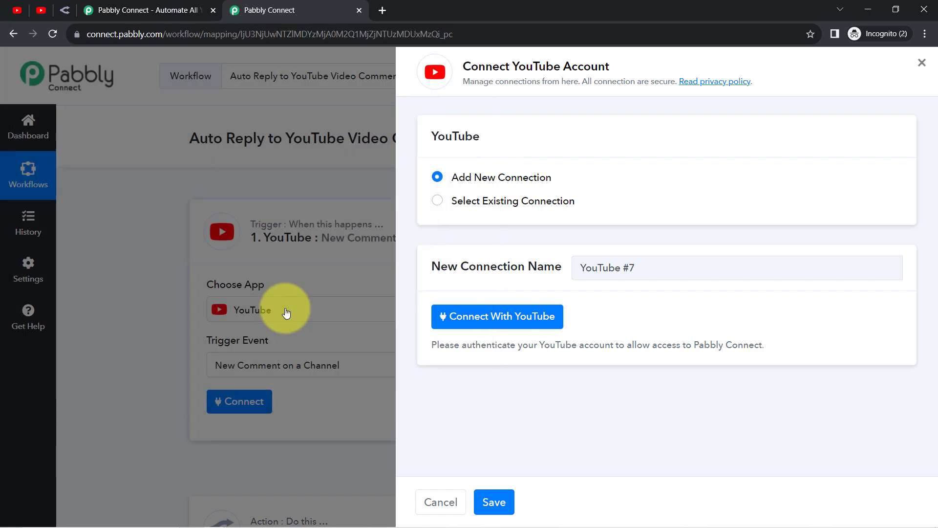
pyautogui.press('Return')
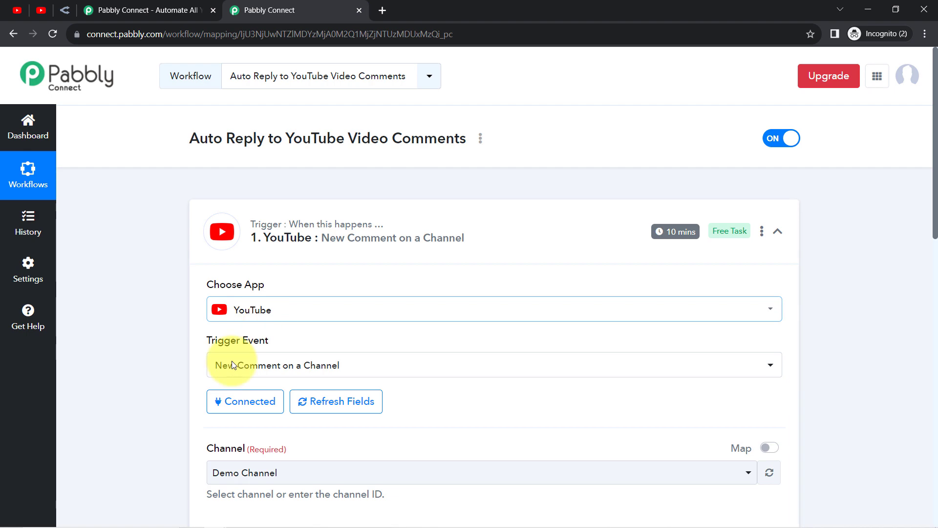
# Check the trigger's selected channel, Demo Channel, against the channel name in YouTube Studio and keep that selection.
pyautogui.scroll(-5, 935, 170)
pyautogui.moveTo(210, 229); pyautogui.dragTo(280, 227)
pyautogui.click(247, 253)
pyautogui.click(17, 10)
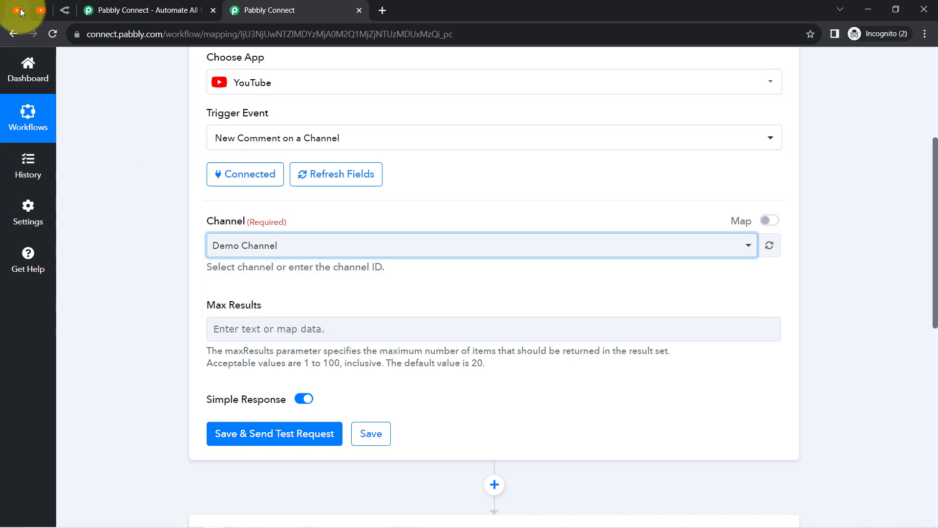
pyautogui.moveTo(60, 212); pyautogui.dragTo(115, 211)
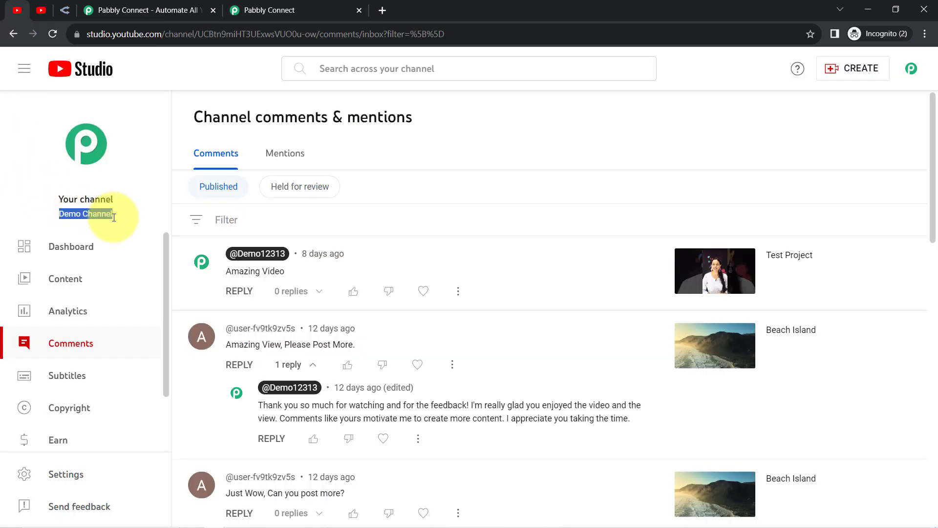
pyautogui.click(318, 10)
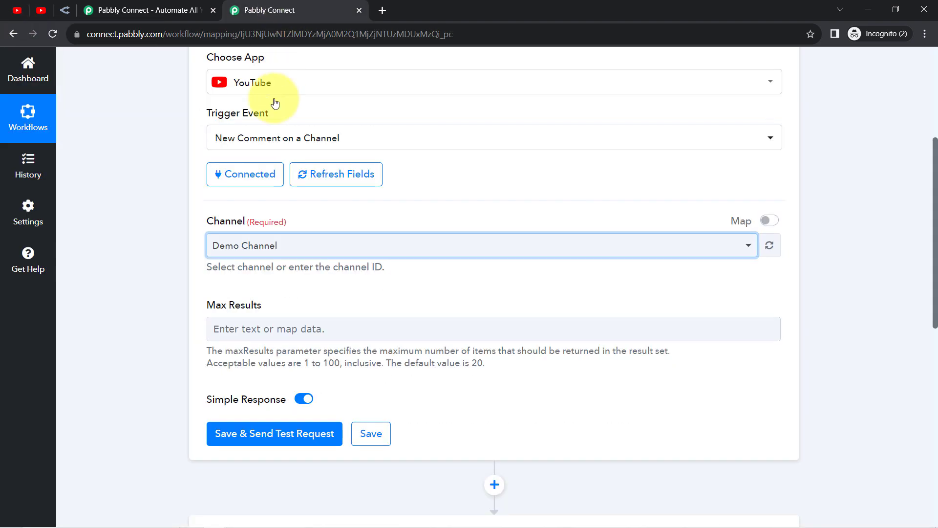
pyautogui.click(255, 243)
pyautogui.click(249, 245)
pyautogui.click(181, 278)
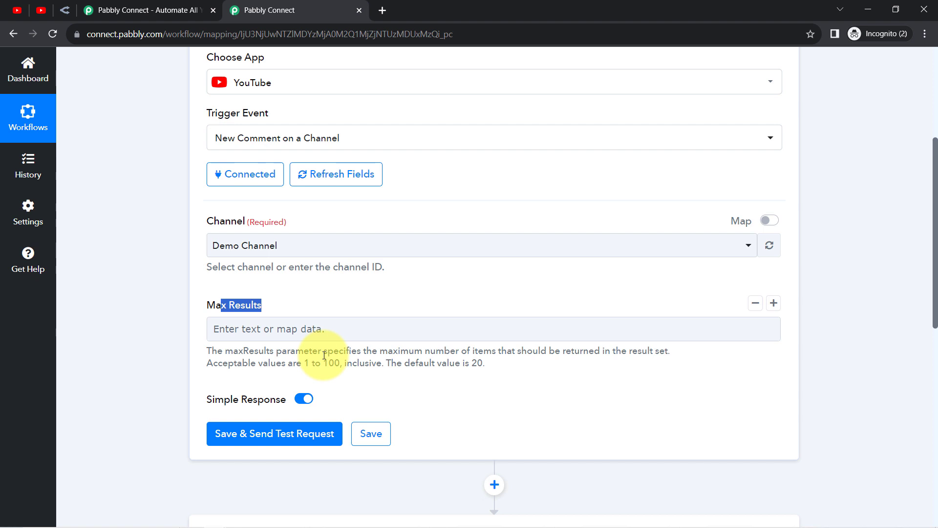
# Set the YouTube trigger's Max Results to 10.
pyautogui.moveTo(404, 354); pyautogui.dragTo(639, 357)
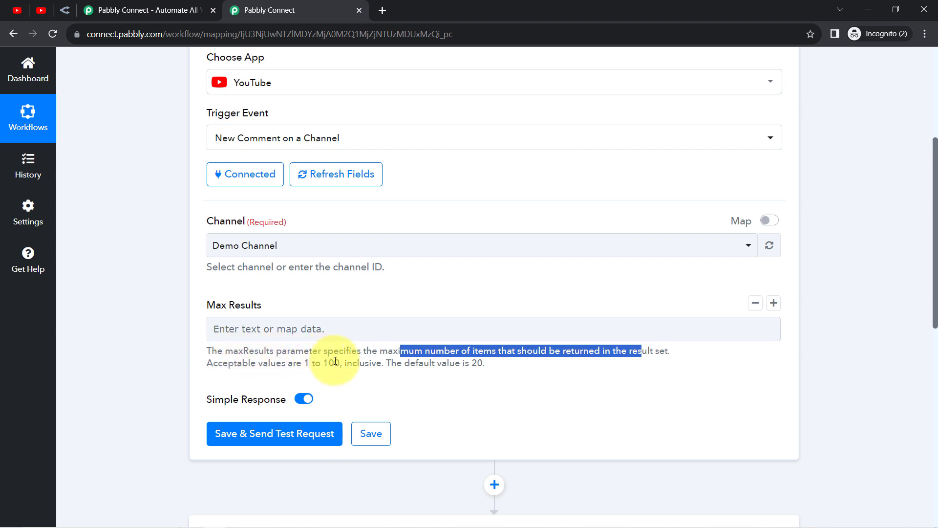
pyautogui.click(264, 328)
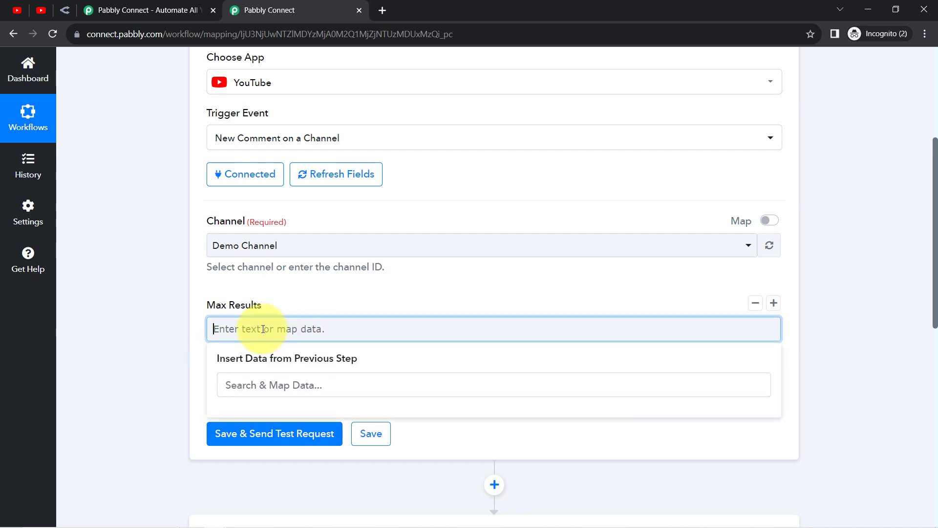
pyautogui.click(175, 345)
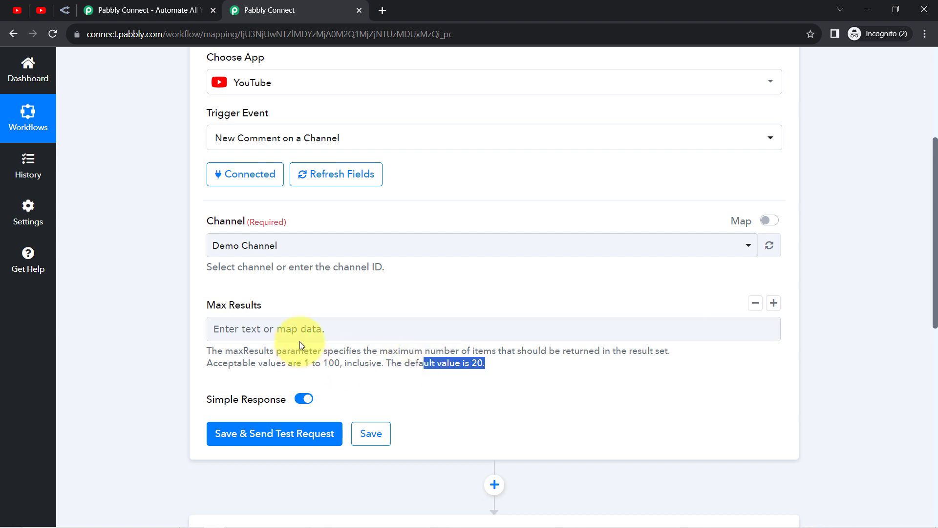
pyautogui.click(262, 333)
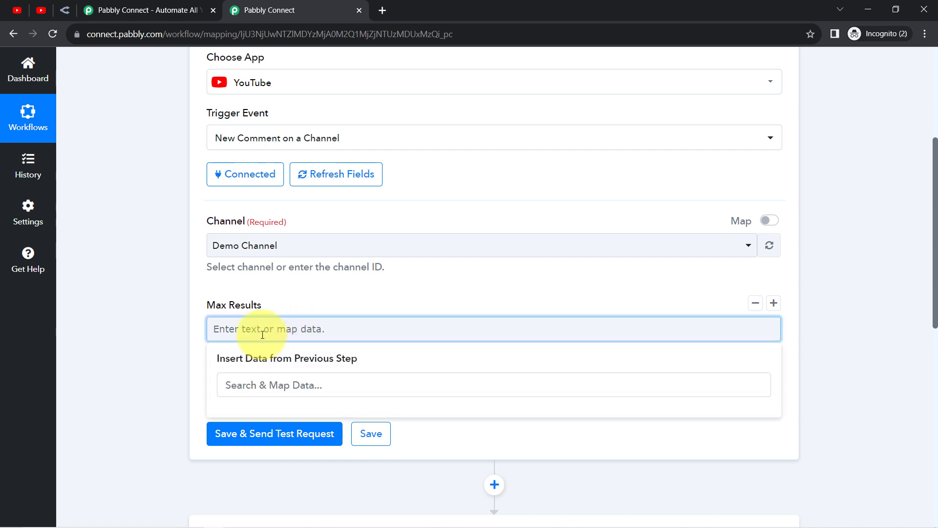
pyautogui.click(184, 345)
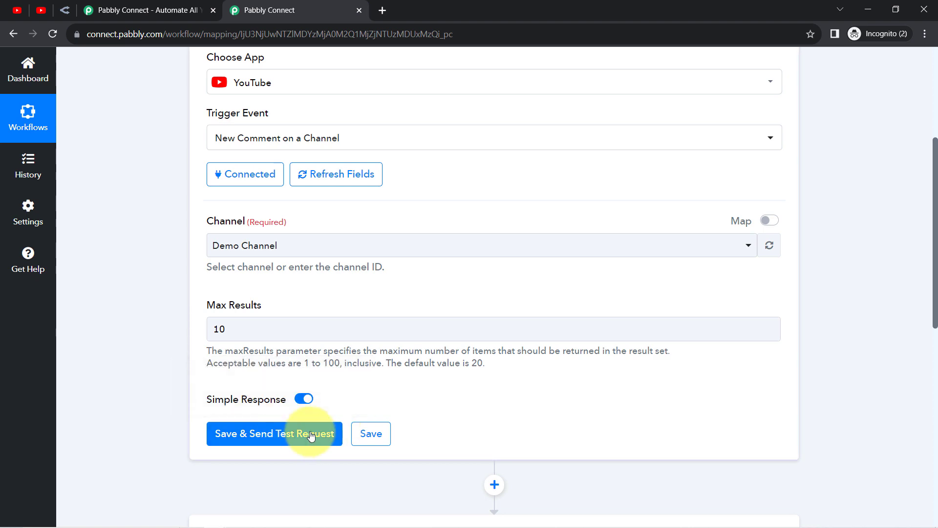
# Post "Nice Automation Video. Can you also create a video on WhatsApp Automation" as a comment on the How to Contact Pabbly Connect Team YouTube video.
pyautogui.click(37, 11)
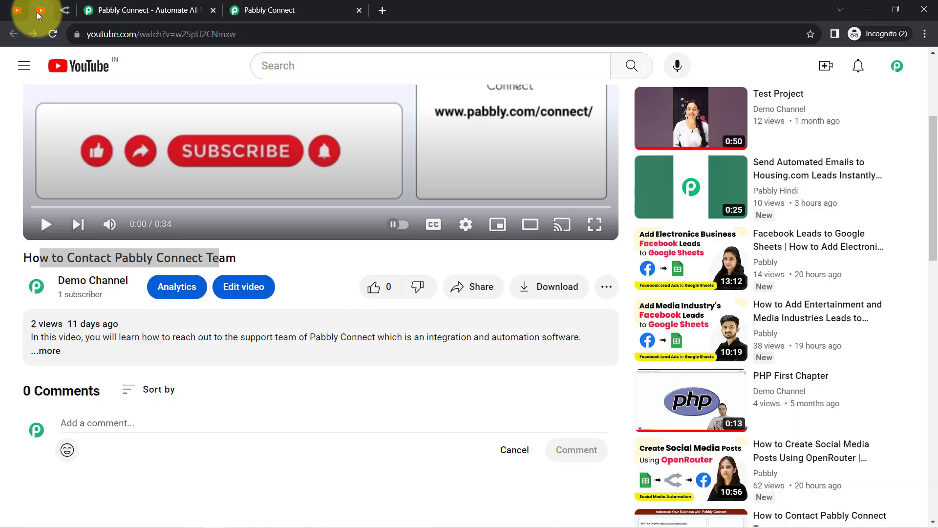
pyautogui.click(82, 427)
pyautogui.write('Nice Automaion Video. Can you also create a video on WhatsApp Automation')
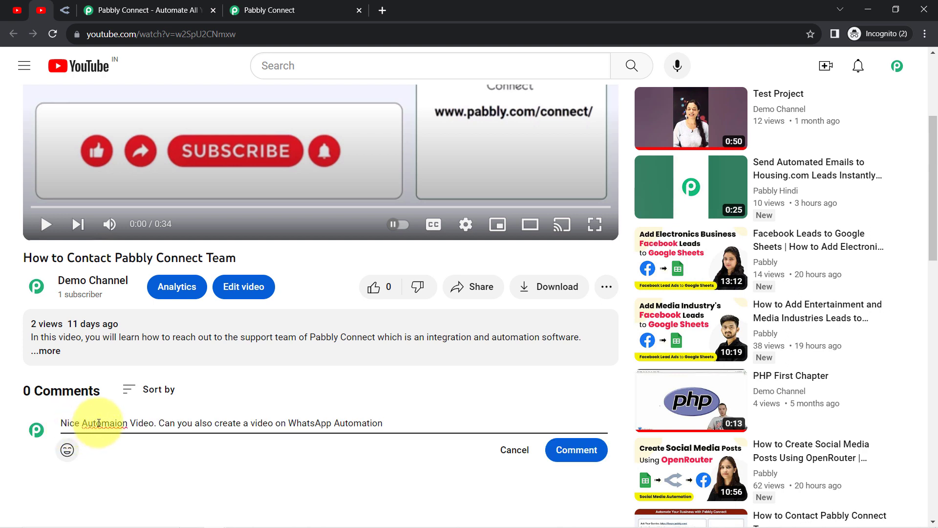
pyautogui.click(109, 425)
pyautogui.rightClick(109, 426)
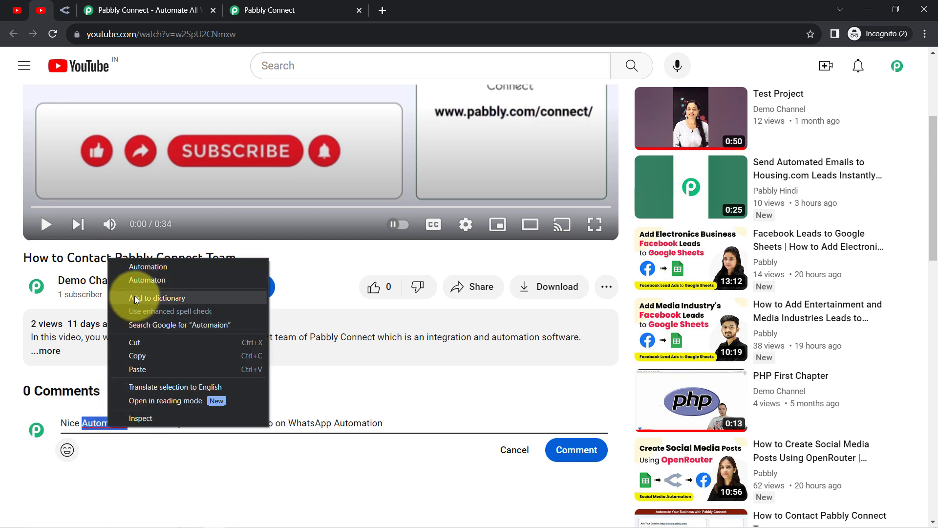
pyautogui.click(134, 265)
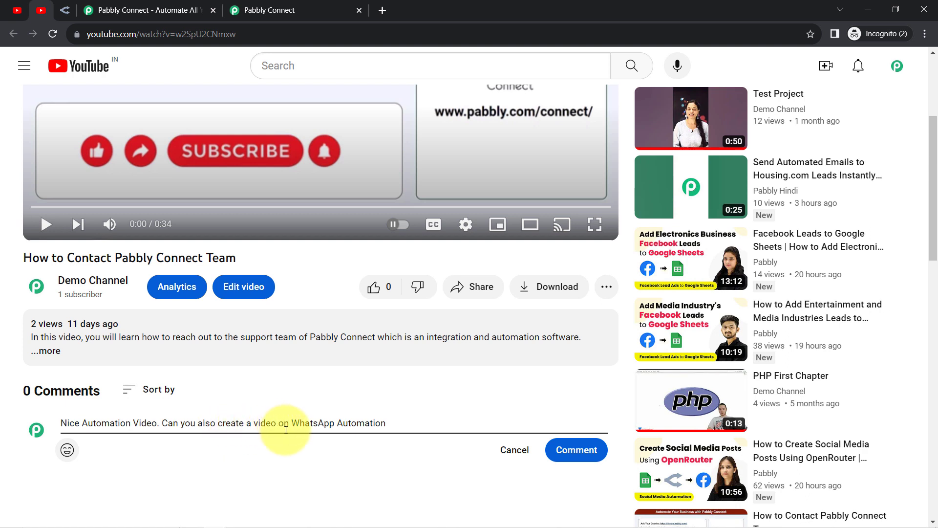
pyautogui.click(562, 449)
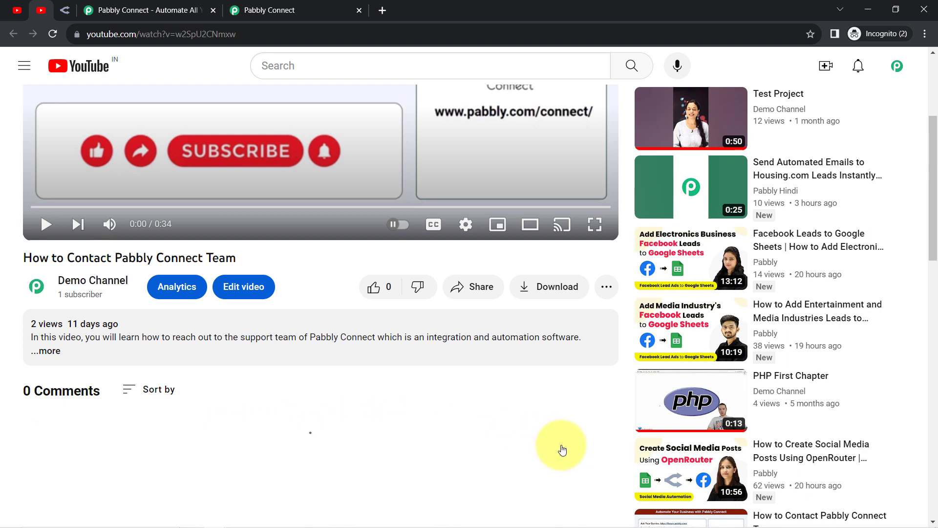
# Refresh the channel comments in YouTube Studio and check the newest comment's text.
pyautogui.click(17, 10)
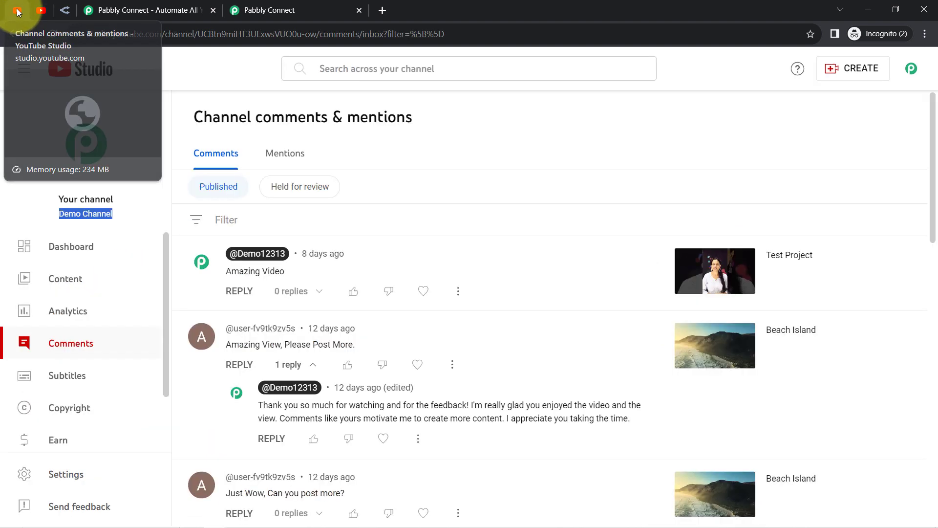
pyautogui.click(54, 34)
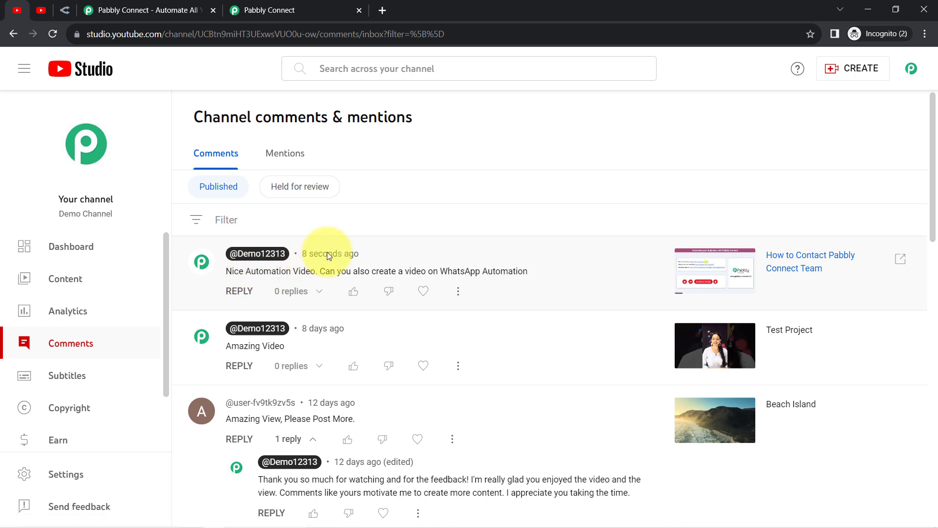
pyautogui.moveTo(233, 272); pyautogui.dragTo(508, 272)
# Return to Pabbly Connect, save the YouTube trigger and send a test request.
pyautogui.click(272, 11)
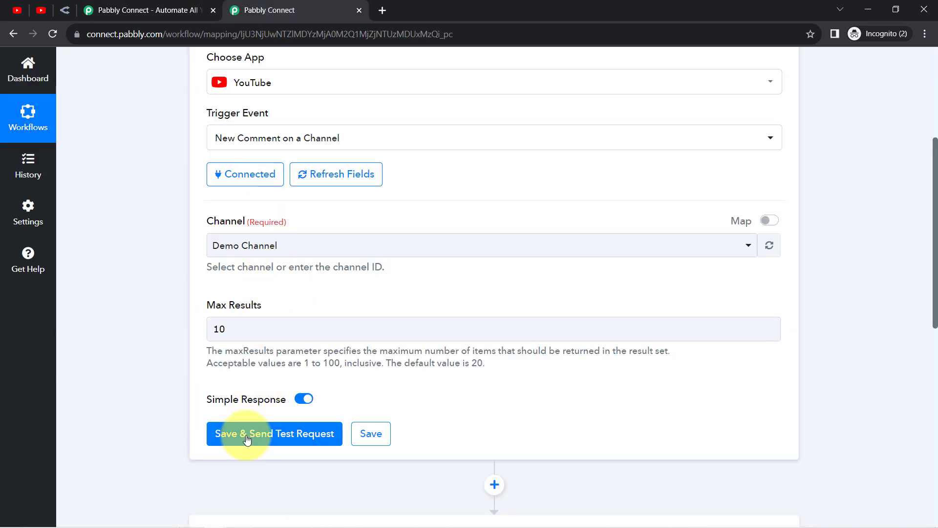
pyautogui.click(223, 444)
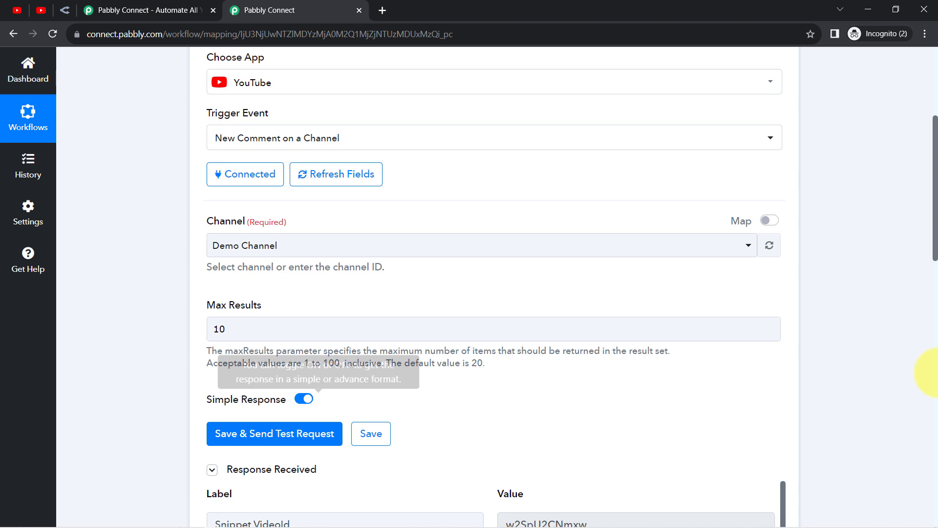
# Examine the trigger's received response, including the video ID, update time and full original and display comment texts.
pyautogui.moveTo(934, 190); pyautogui.dragTo(927, 304)
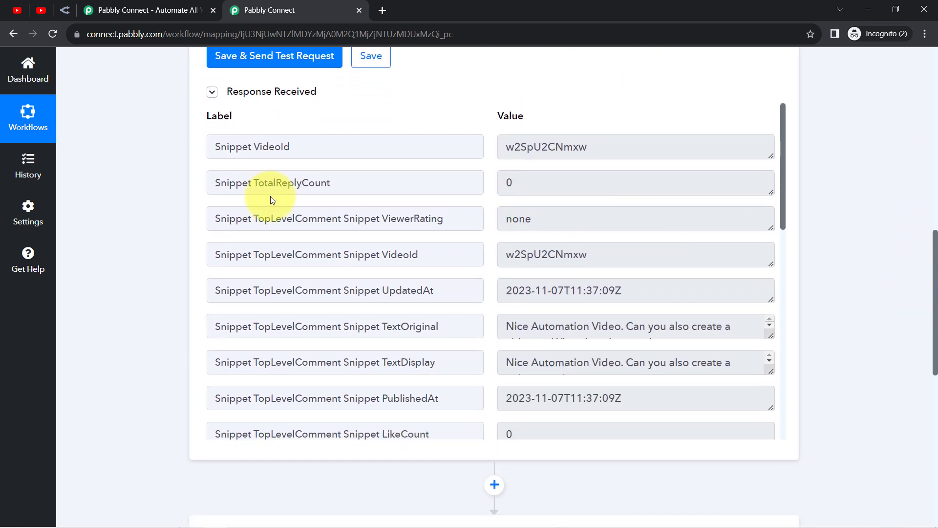
pyautogui.moveTo(562, 148); pyautogui.dragTo(503, 153)
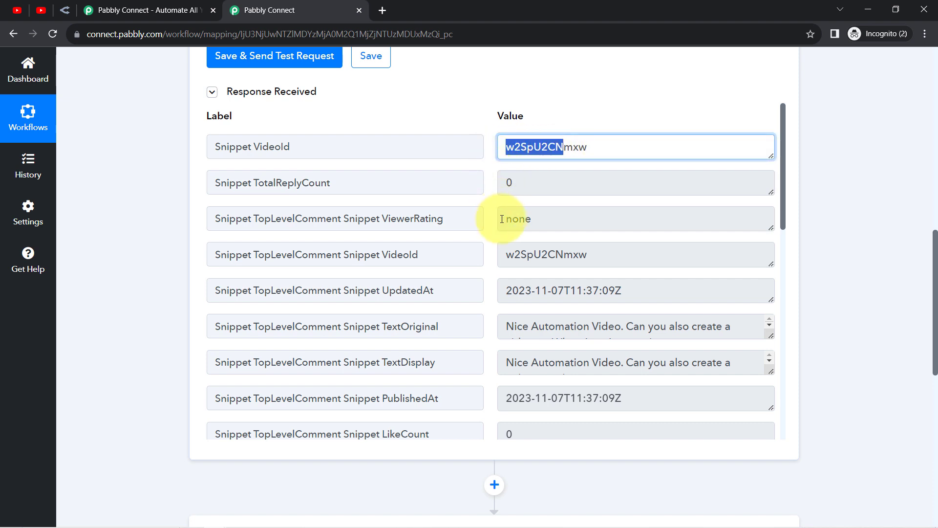
pyautogui.moveTo(520, 288); pyautogui.dragTo(649, 291)
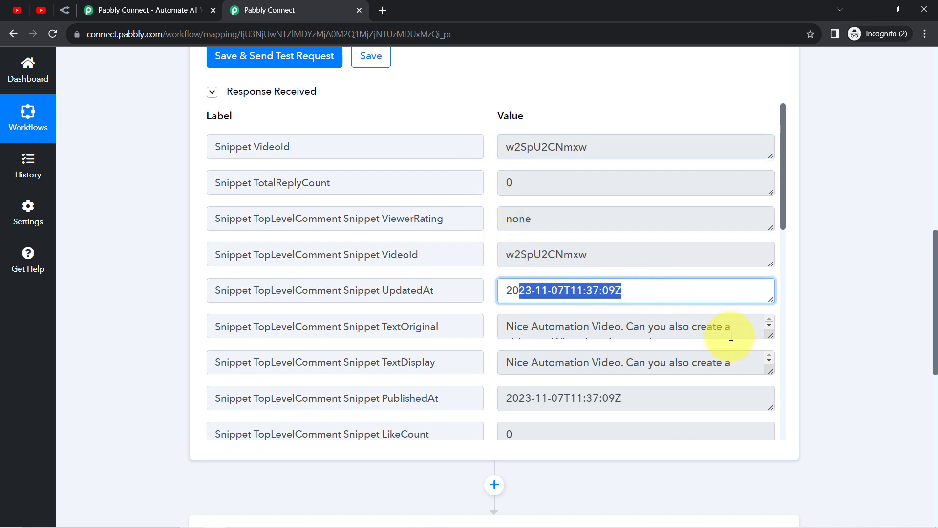
pyautogui.moveTo(772, 334); pyautogui.dragTo(772, 390)
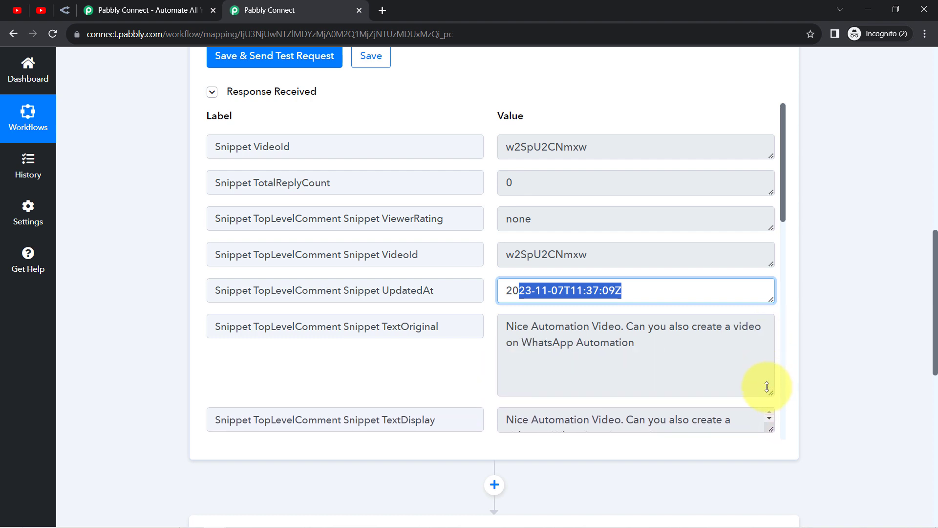
pyautogui.moveTo(780, 182); pyautogui.dragTo(781, 229)
pyautogui.moveTo(530, 209); pyautogui.dragTo(622, 226)
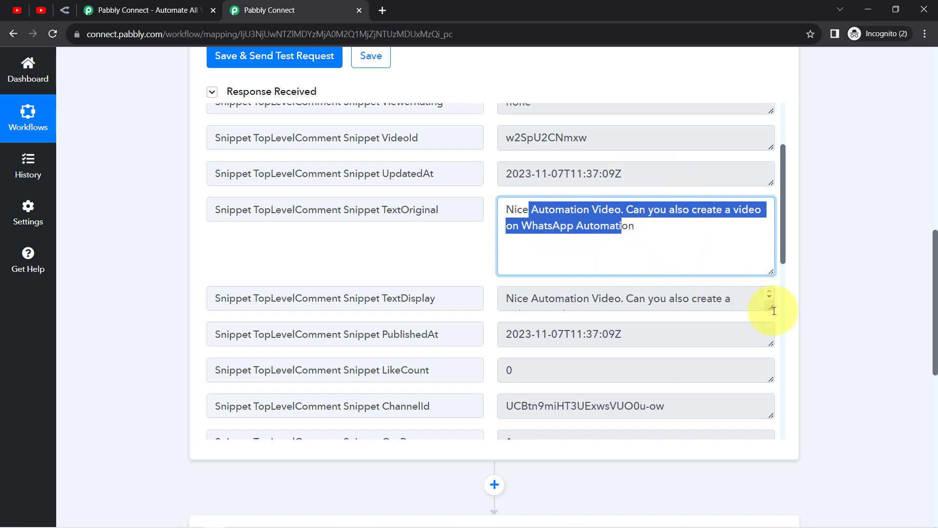
pyautogui.moveTo(773, 311); pyautogui.dragTo(771, 352)
pyautogui.click(779, 234)
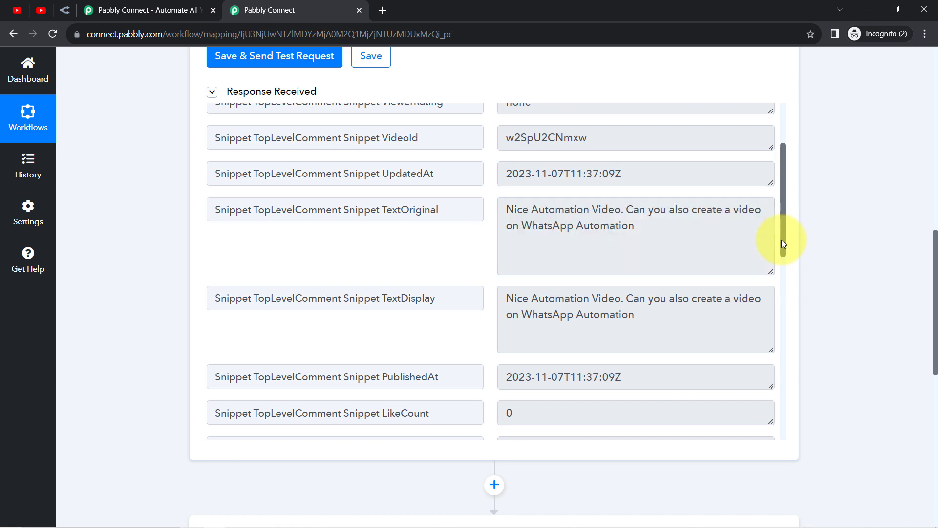
pyautogui.moveTo(783, 242)
pyautogui.mouseDown()
pyautogui.moveTo(790, 448)
pyautogui.moveTo(783, 227)
pyautogui.mouseUp()
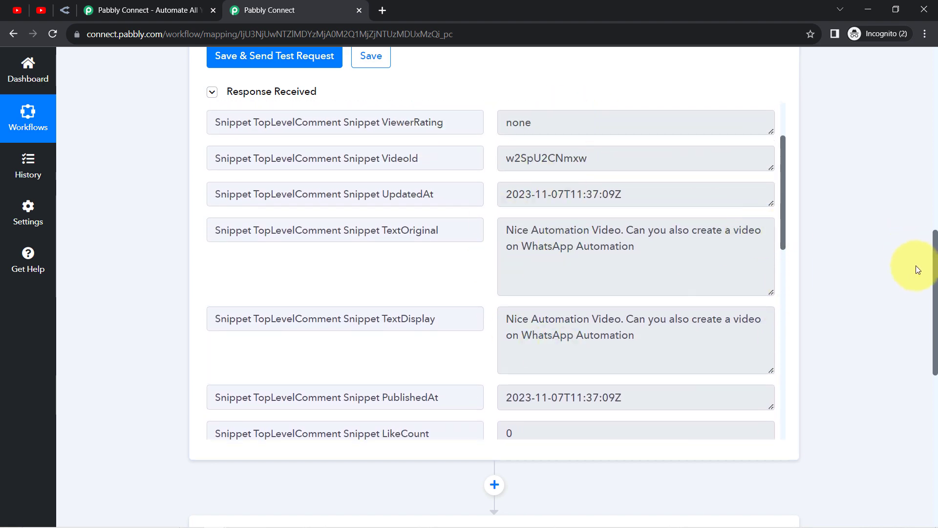
# Collapse the configured YouTube trigger step.
pyautogui.moveTo(935, 284); pyautogui.dragTo(915, 31)
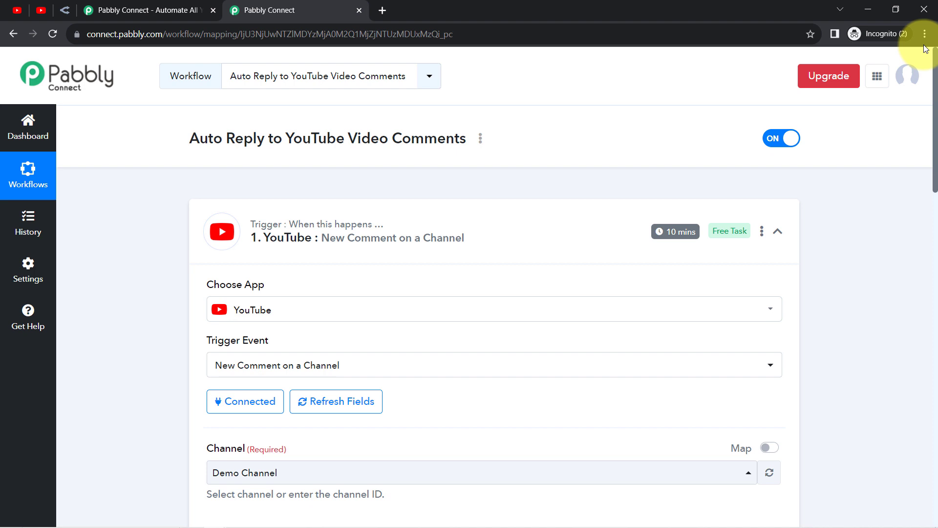
pyautogui.click(315, 230)
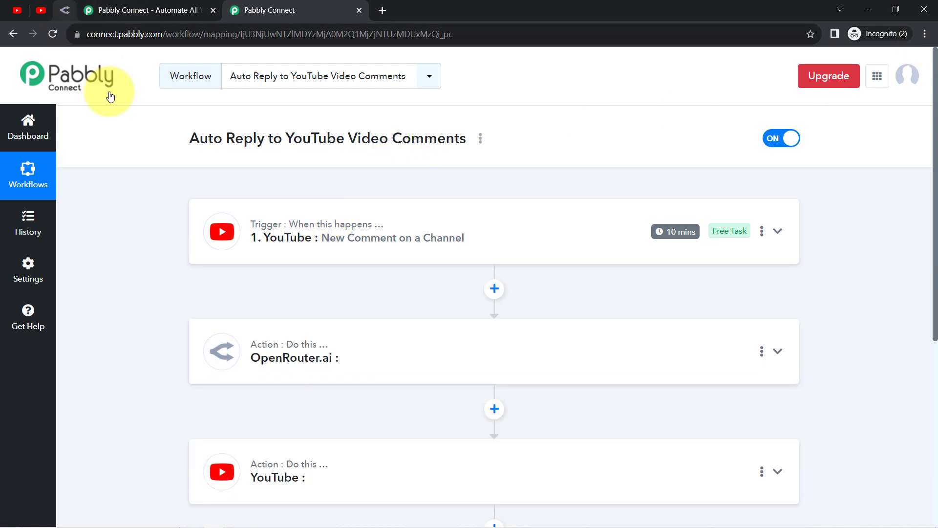
# Recheck the newest channel comment in YouTube Studio, and return to the Pabbly Connect workflow to review its YouTube trigger.
pyautogui.click(17, 10)
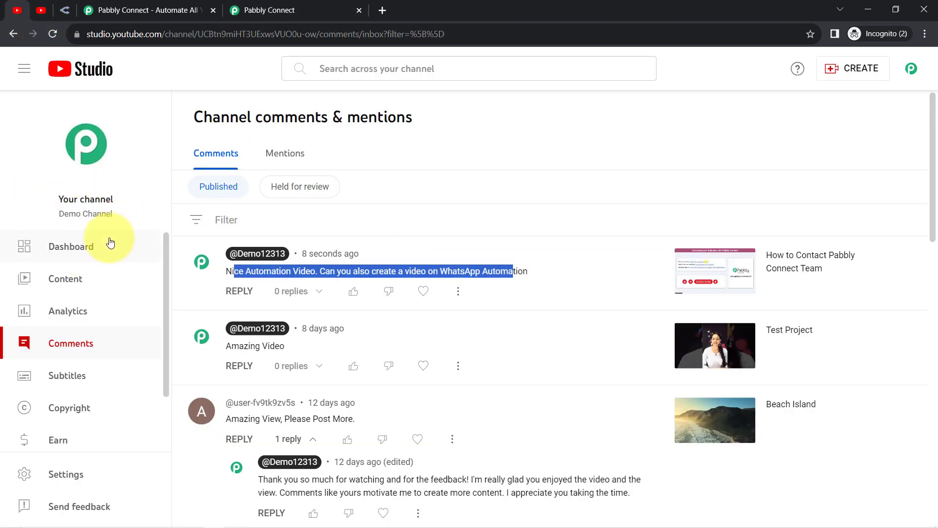
pyautogui.click(283, 10)
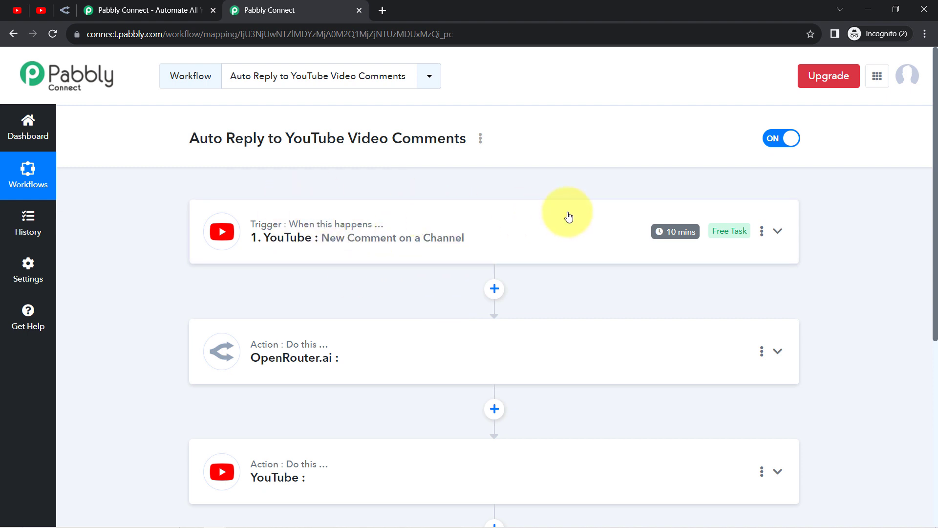
pyautogui.moveTo(677, 234)
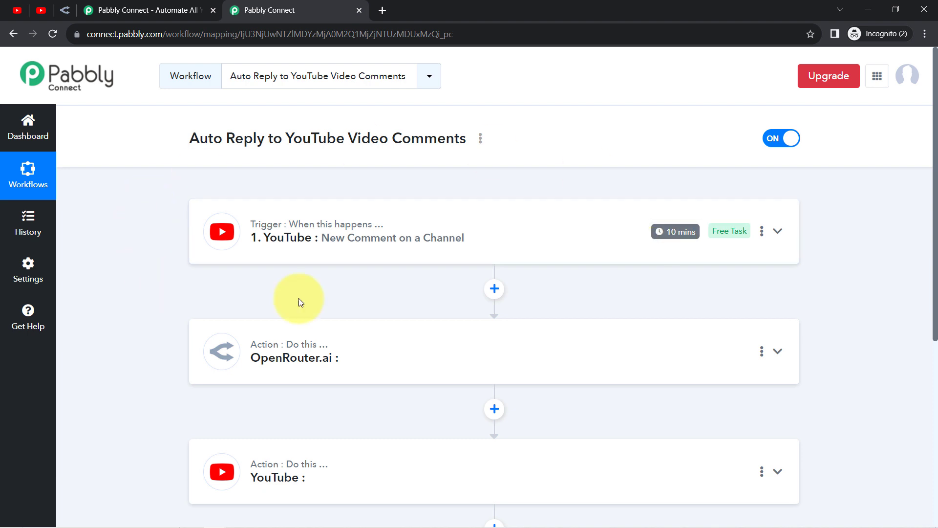
pyautogui.moveTo(366, 232)
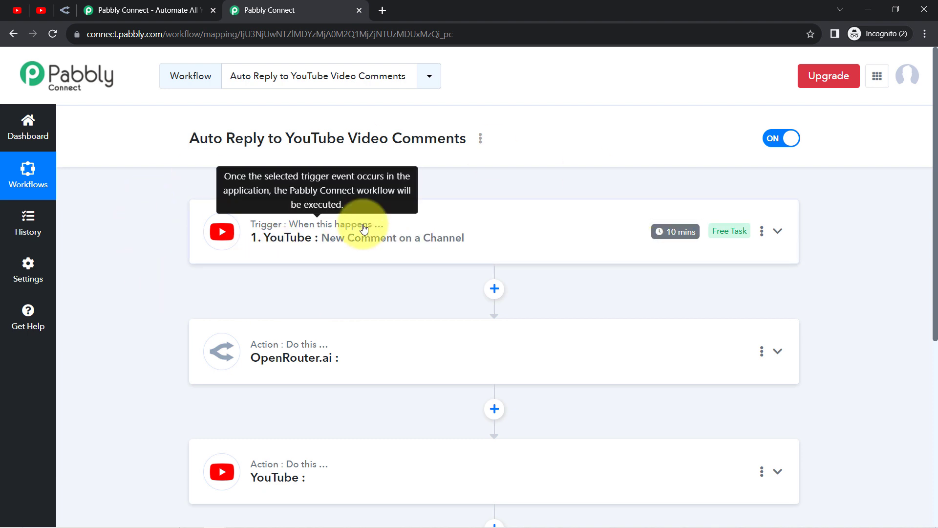
pyautogui.click(14, 10)
pyautogui.click(273, 10)
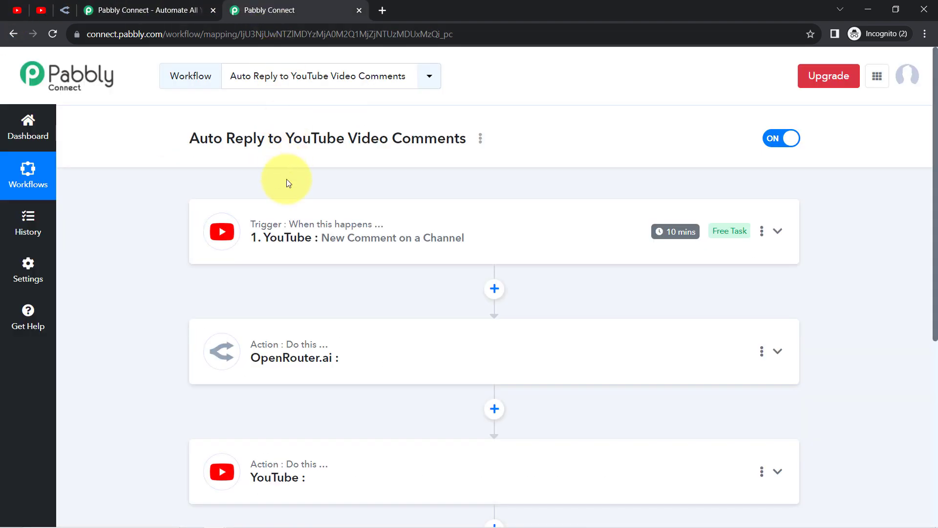
pyautogui.moveTo(303, 234)
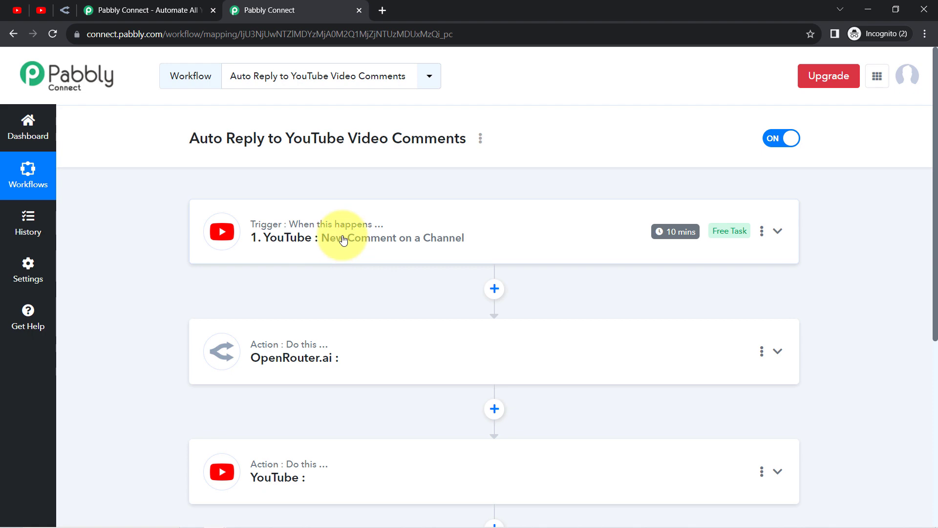
pyautogui.moveTo(352, 225)
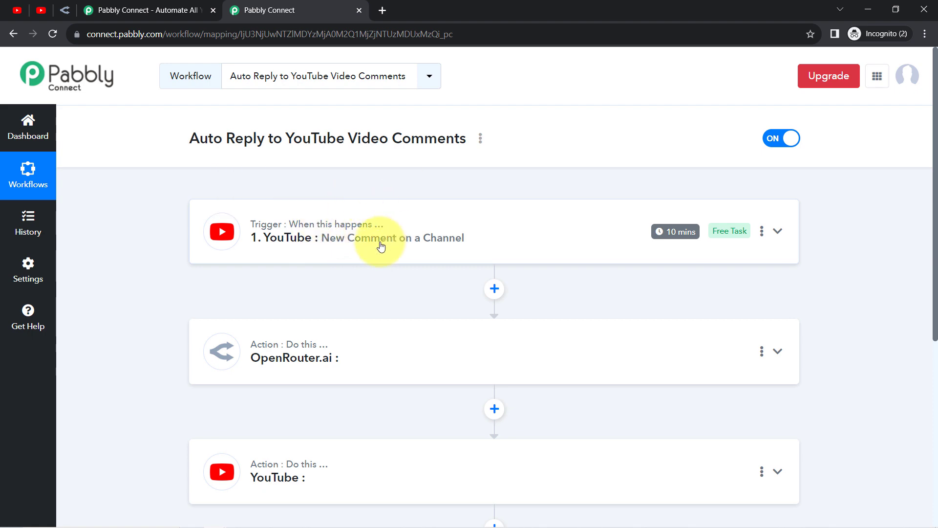
# Review the YouTube trigger's channel settings and received response, leaving the trigger step collapsed.
pyautogui.click(325, 242)
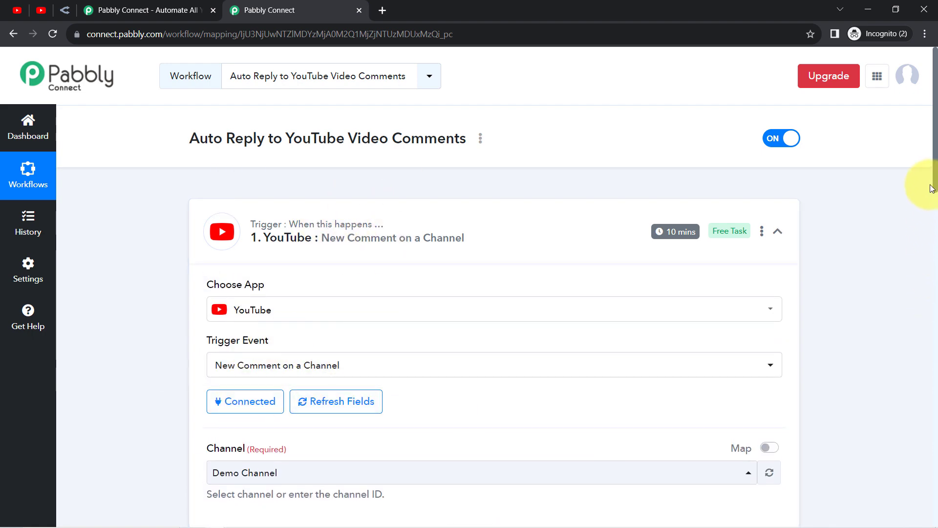
pyautogui.scroll(-7, 936, 184)
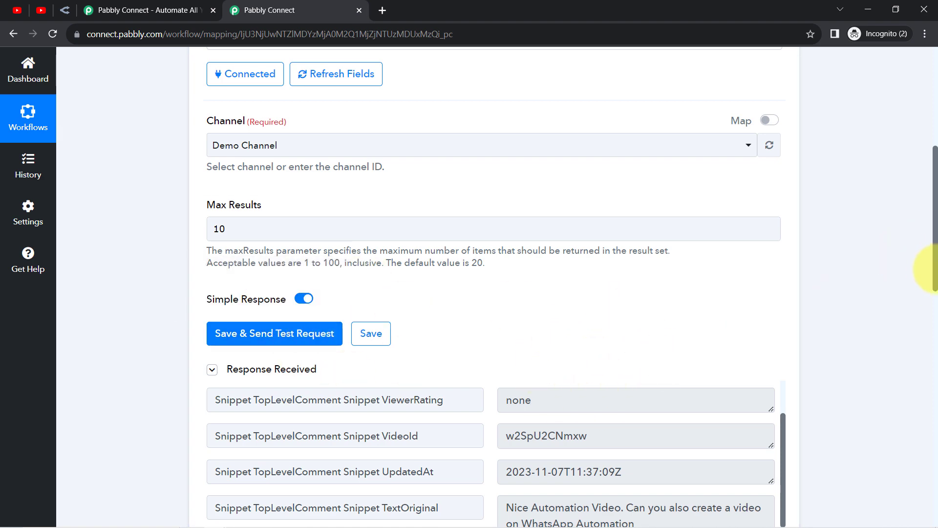
pyautogui.moveTo(933, 268); pyautogui.dragTo(934, 153)
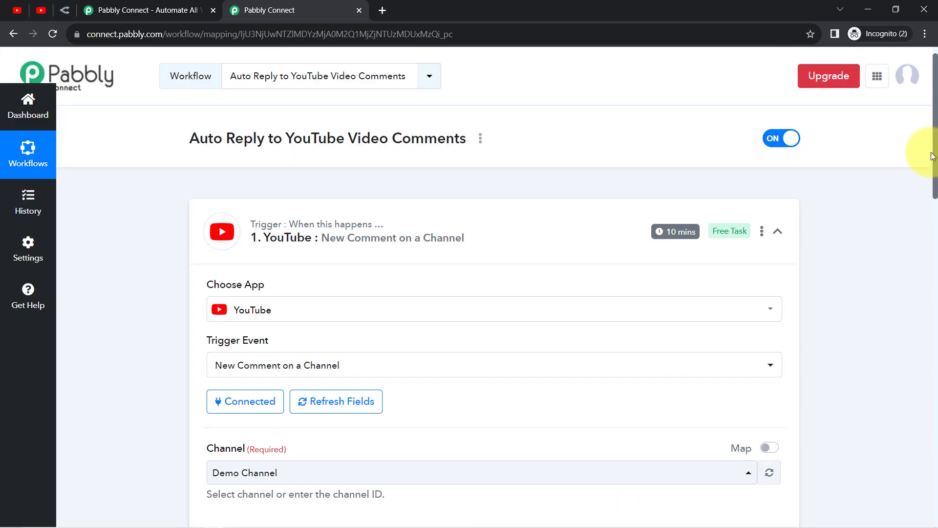
pyautogui.click(294, 232)
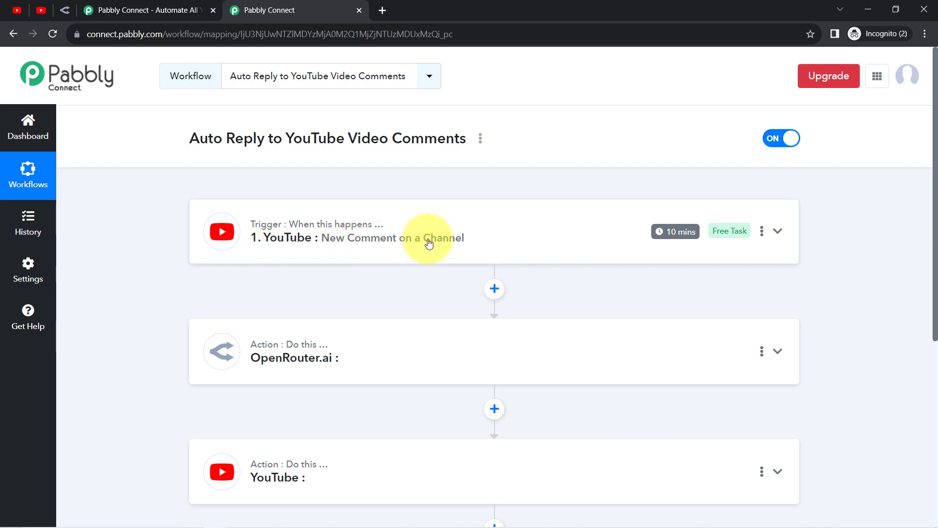
# Expand the YouTube trigger and the OpenRouter.ai action, and set the action event to Create Chat Completions.
pyautogui.click(306, 361)
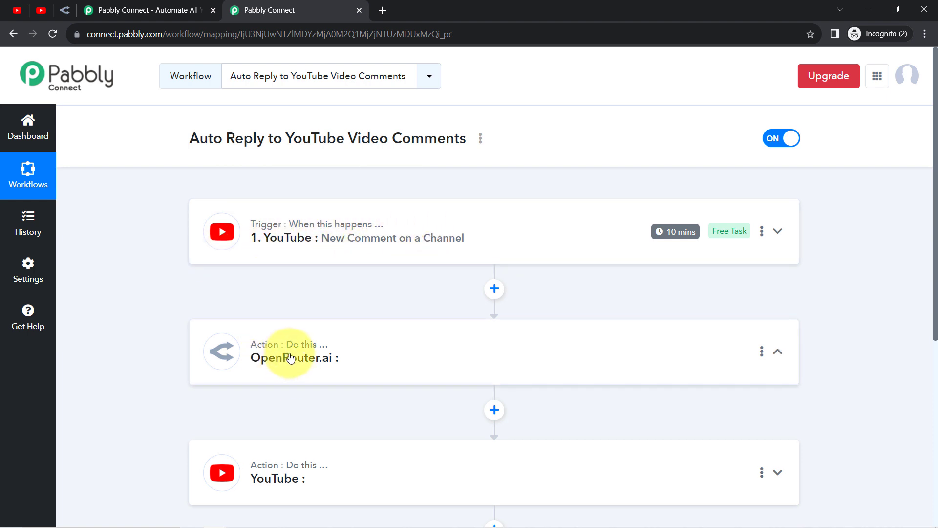
pyautogui.scroll(-3, 928, 195)
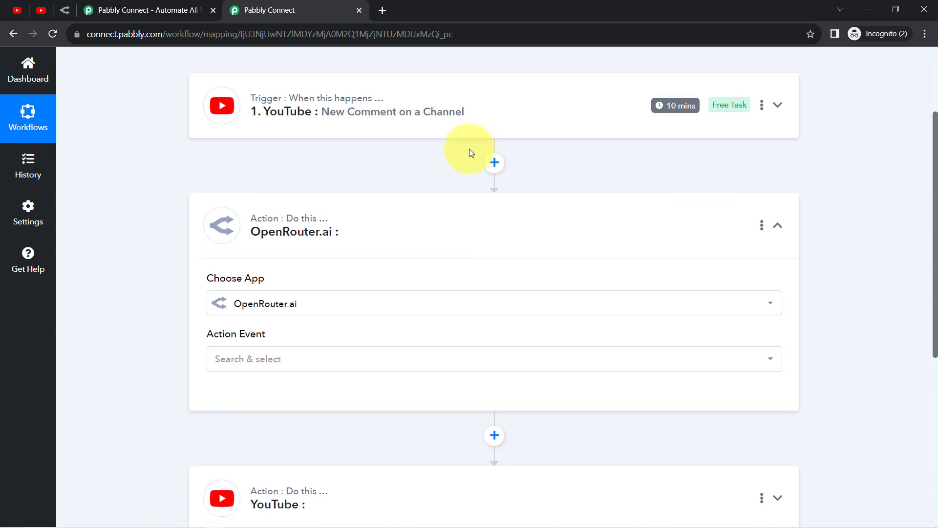
pyautogui.click(431, 111)
pyautogui.moveTo(935, 146); pyautogui.dragTo(911, 377)
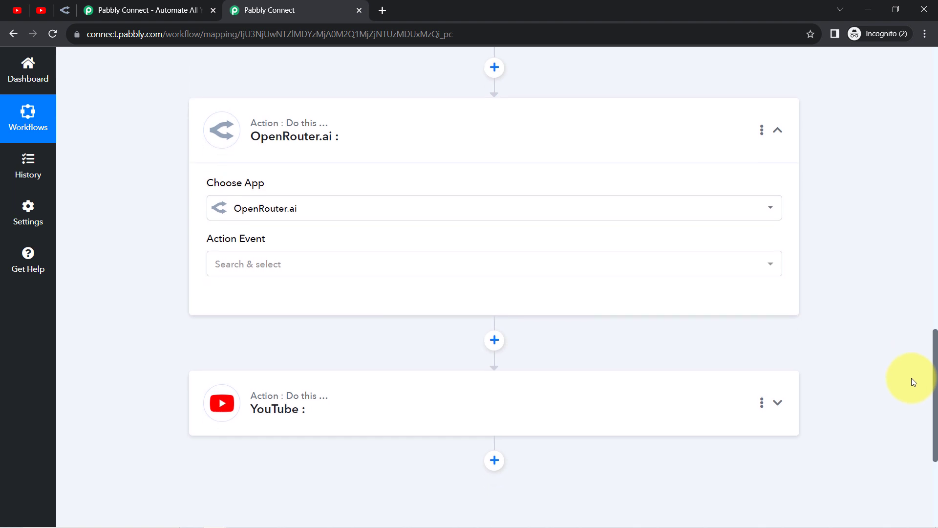
pyautogui.click(240, 264)
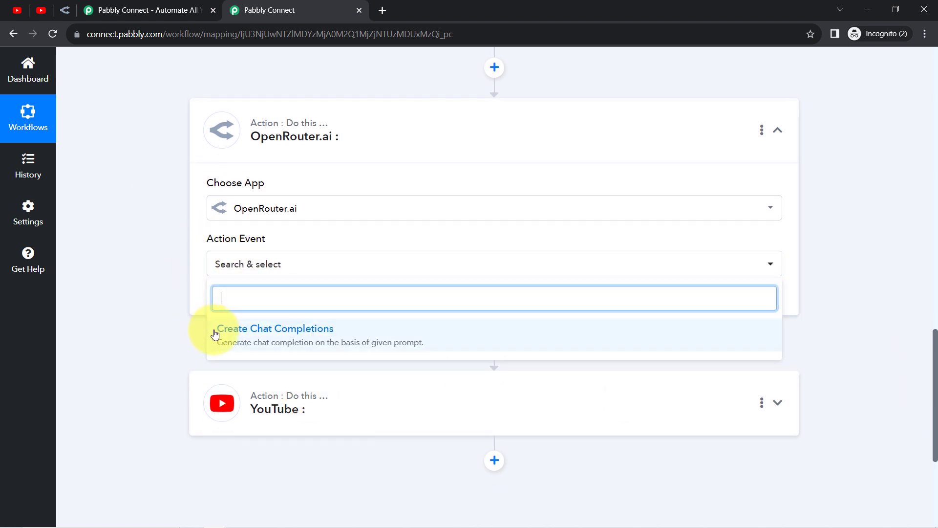
pyautogui.click(300, 338)
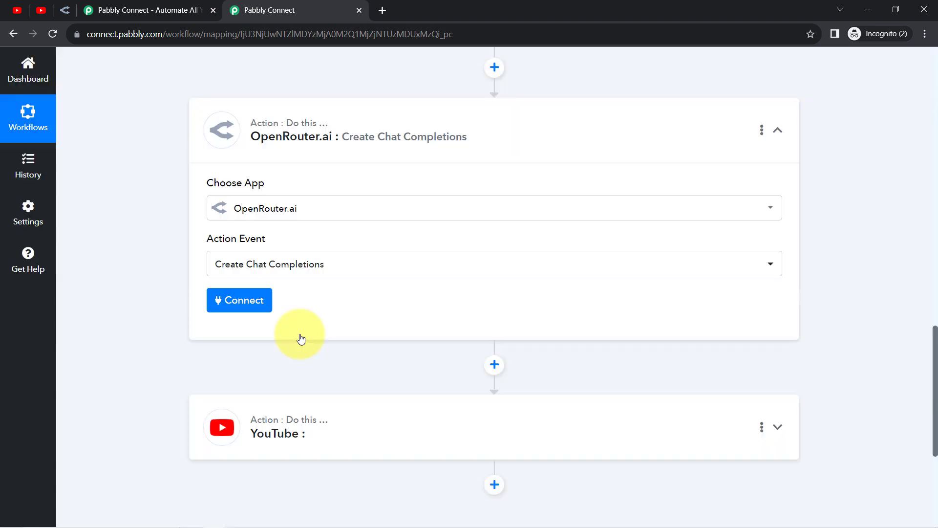
# Start adding a new OpenRouter.ai connection and open the API Keys page of the OpenRouter account.
pyautogui.click(227, 302)
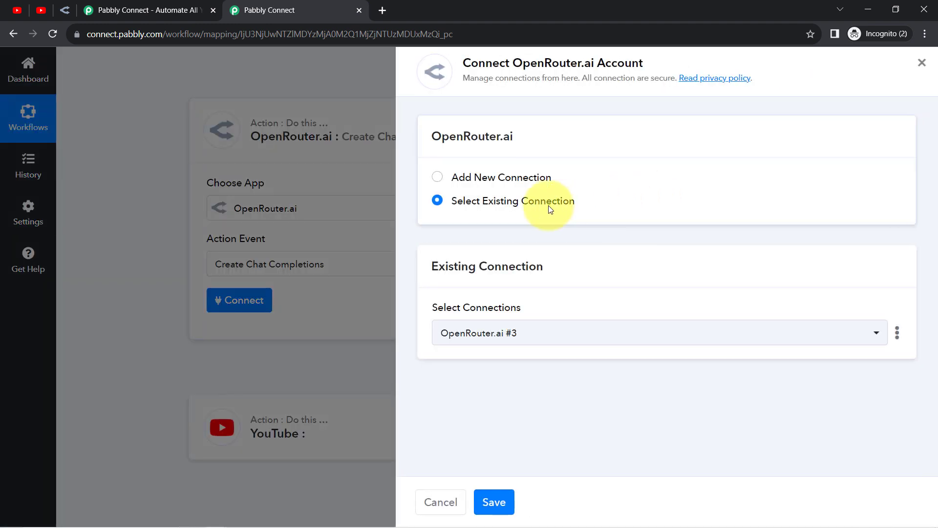
pyautogui.click(507, 183)
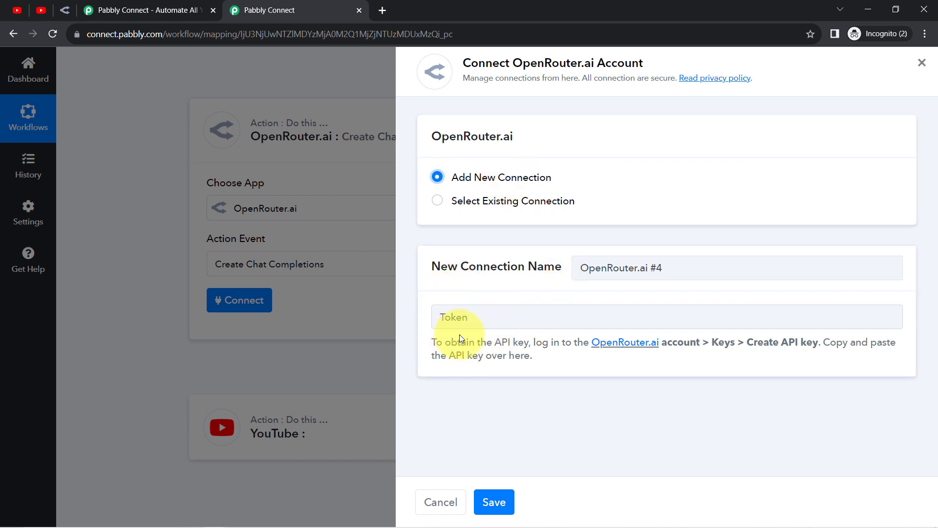
pyautogui.click(64, 9)
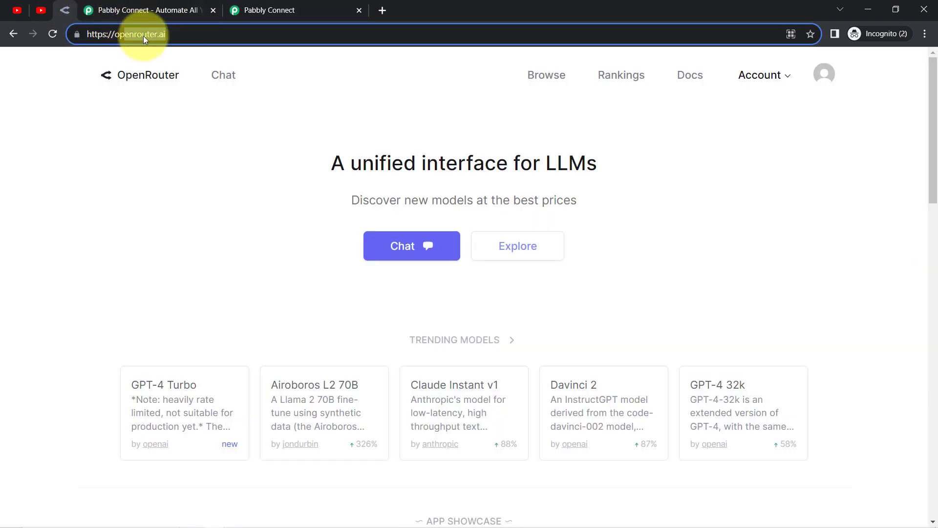
pyautogui.click(782, 76)
pyautogui.click(781, 74)
pyautogui.click(767, 81)
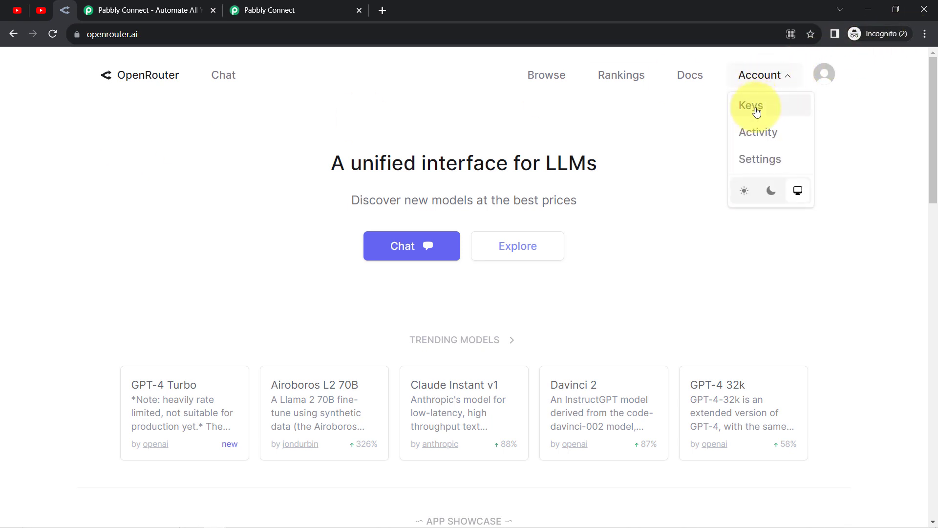
pyautogui.click(755, 109)
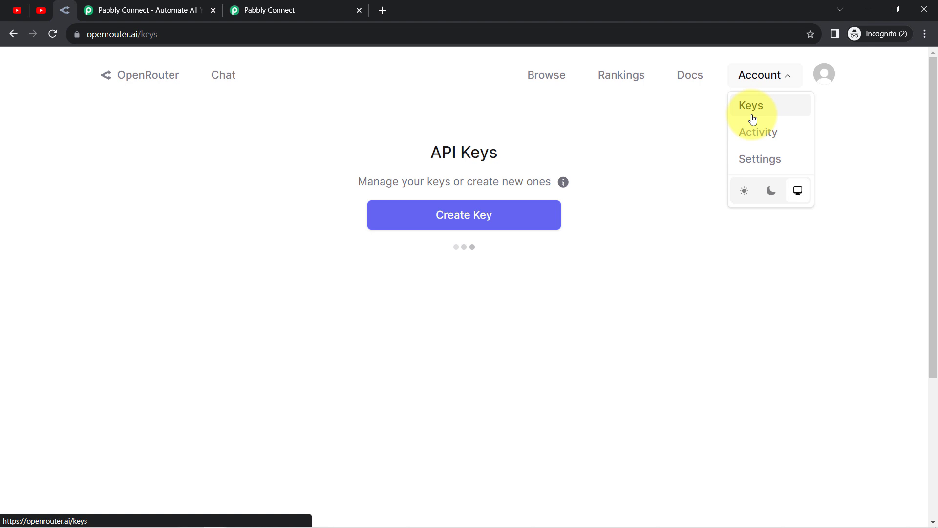
# Create an OpenRouter API key named "Connection with Pabbly Connect" and copy the new key.
pyautogui.click(458, 220)
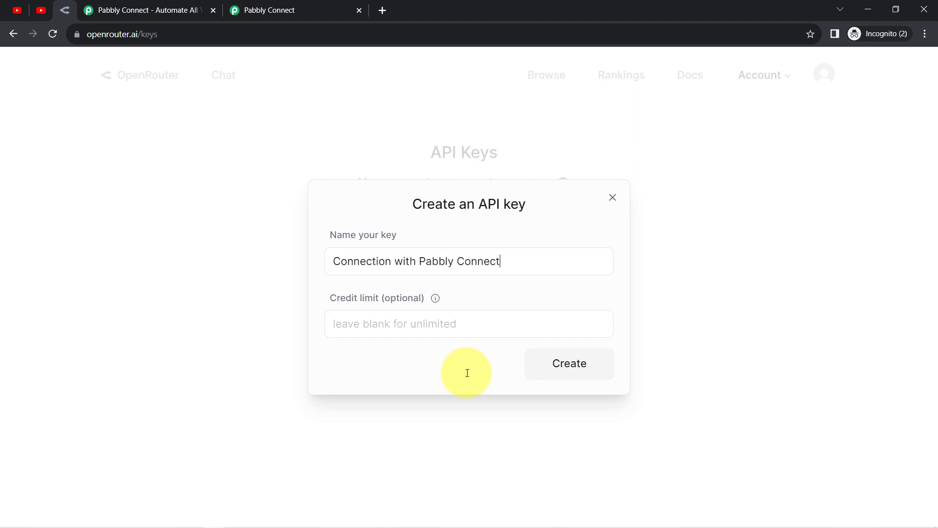
pyautogui.click(542, 371)
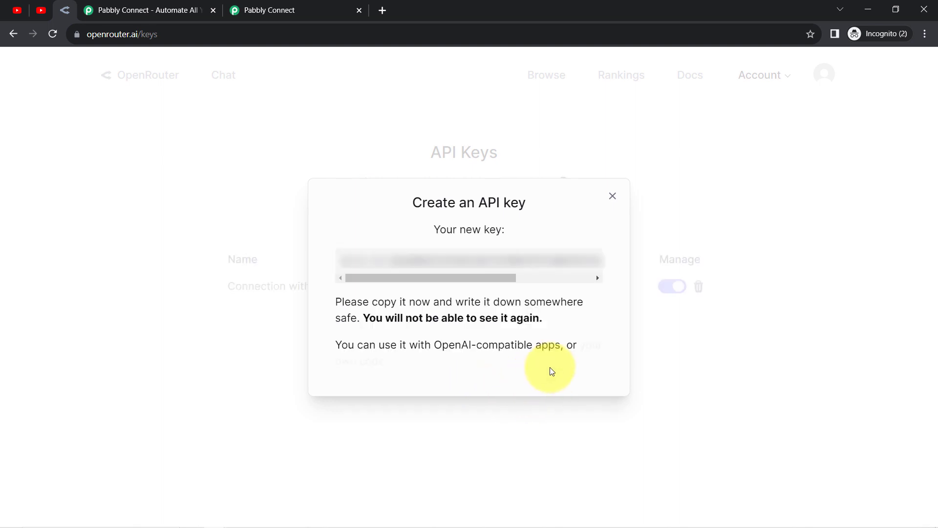
pyautogui.tripleClick(453, 256)
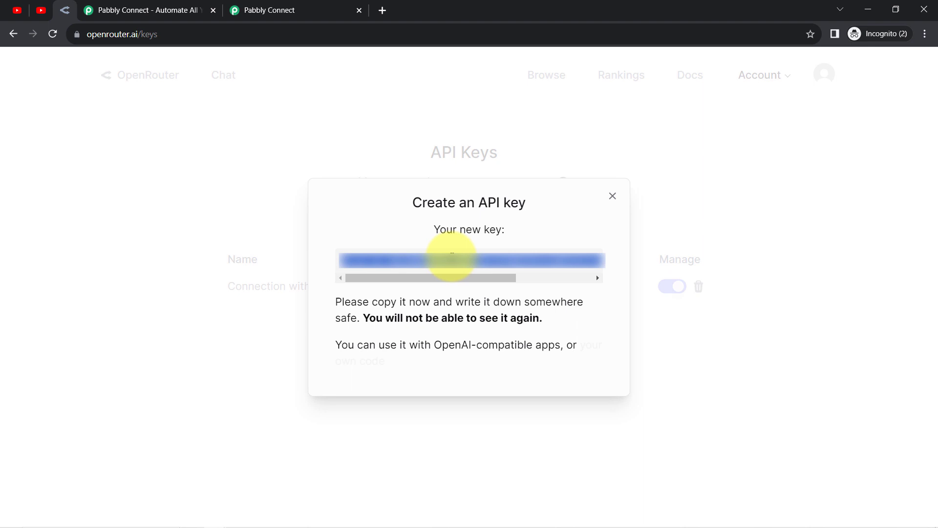
# Return to Pabbly Connect, paste the API key into the new connection's Token field and save the connection.
pyautogui.click(271, 9)
pyautogui.click(461, 309)
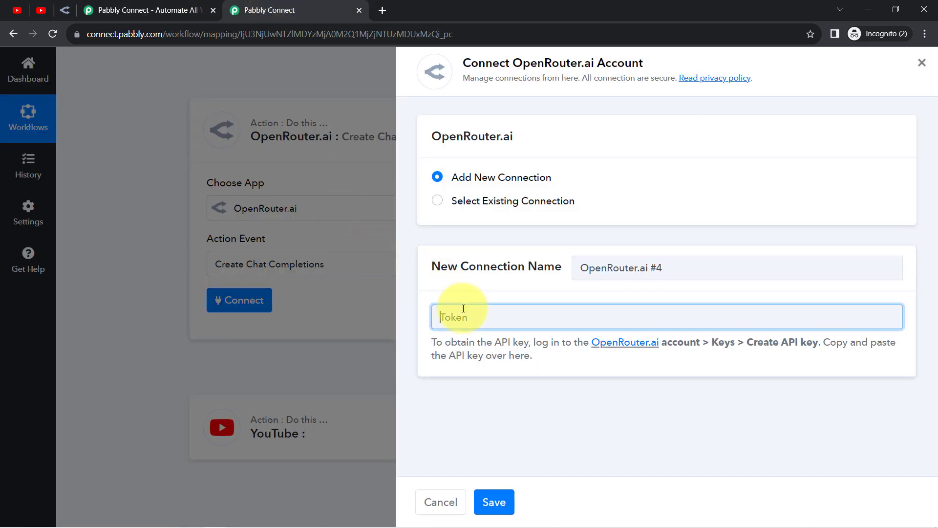
pyautogui.hotkey('ctrl', 'v')
pyautogui.click(484, 502)
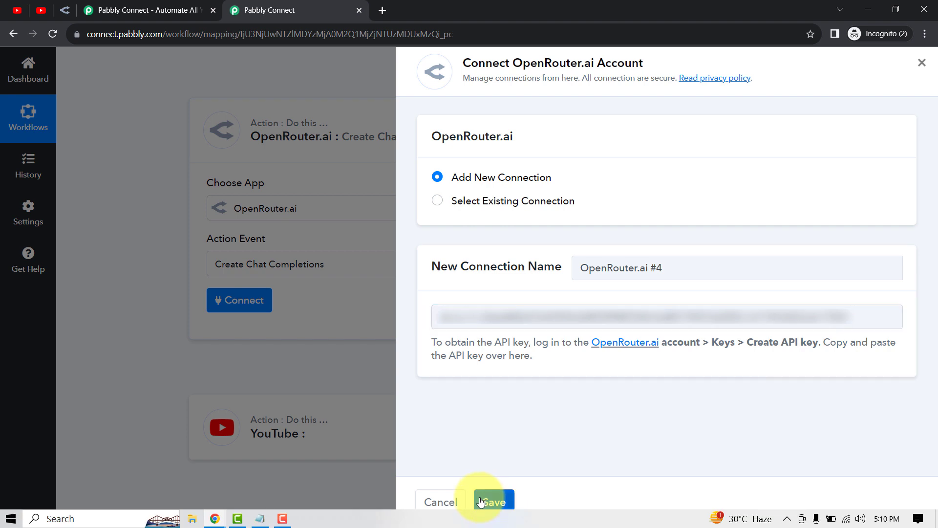
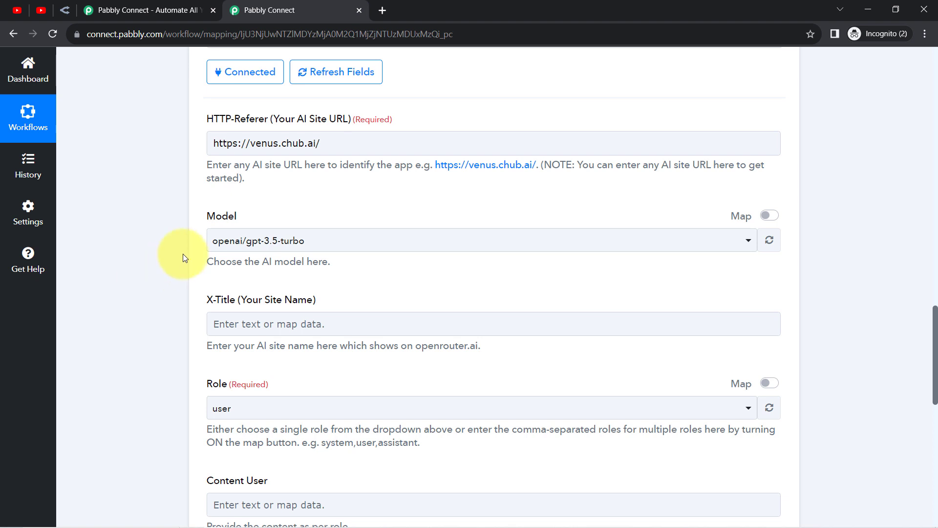
# Select openai/gpt-3.5-turbo as the AI model for the OpenRouter.ai action.
pyautogui.click(243, 241)
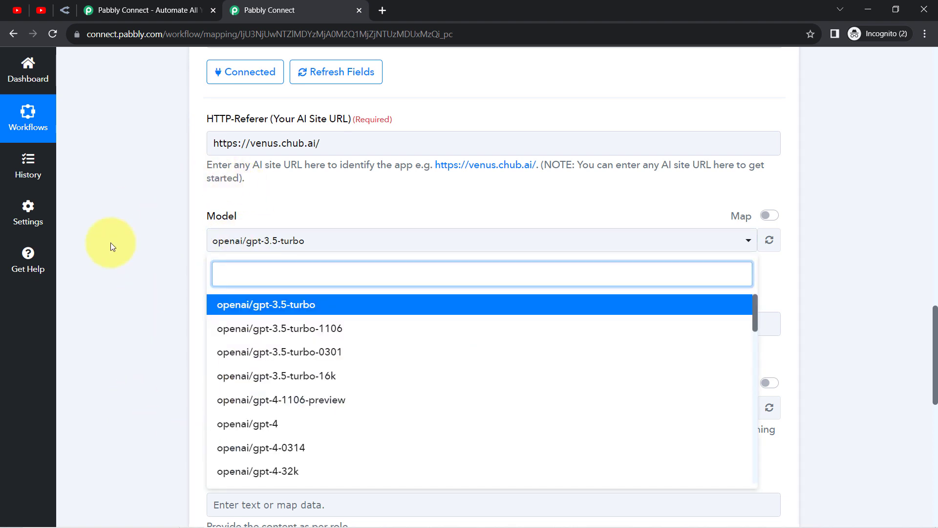
pyautogui.click(267, 306)
pyautogui.click(158, 260)
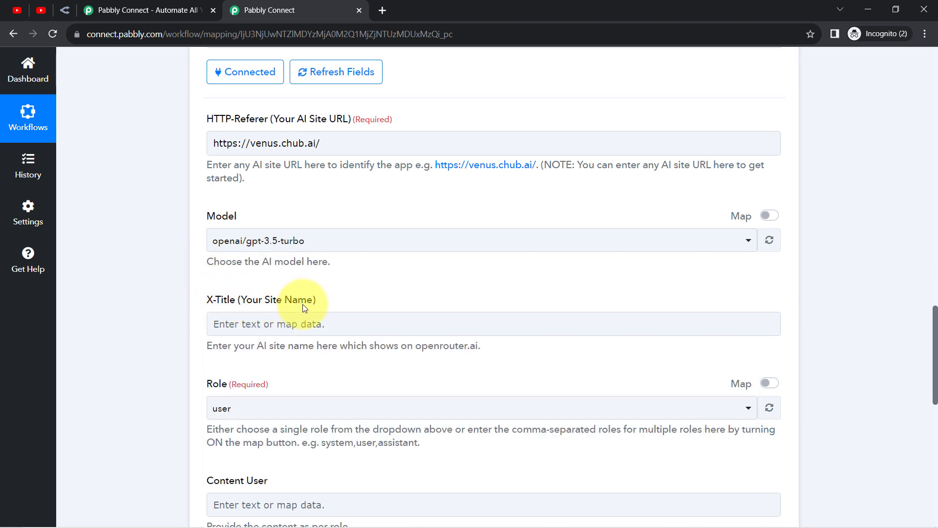
# Enter "Generate a Reply to the YouTube Video Comment -" as the Content User prompt, with the role kept as user.
pyautogui.moveTo(935, 323); pyautogui.dragTo(935, 378)
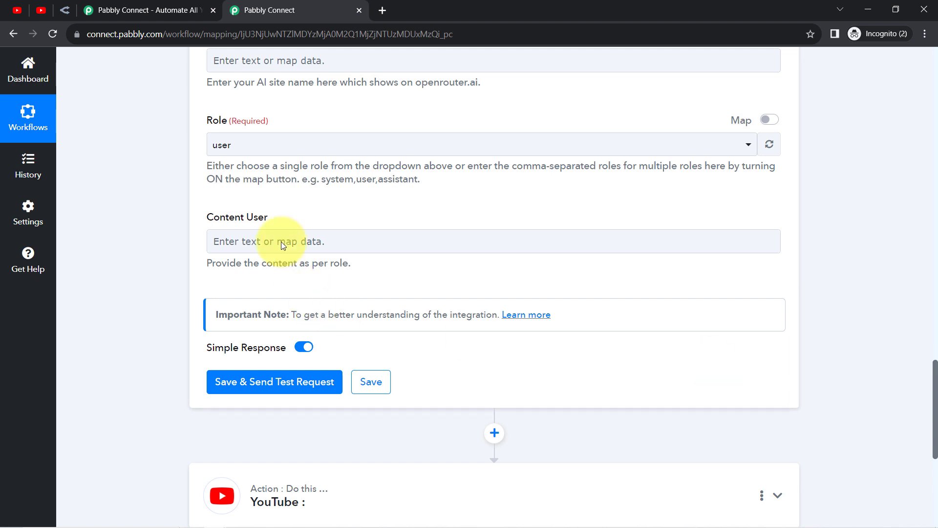
pyautogui.click(228, 152)
pyautogui.click(223, 213)
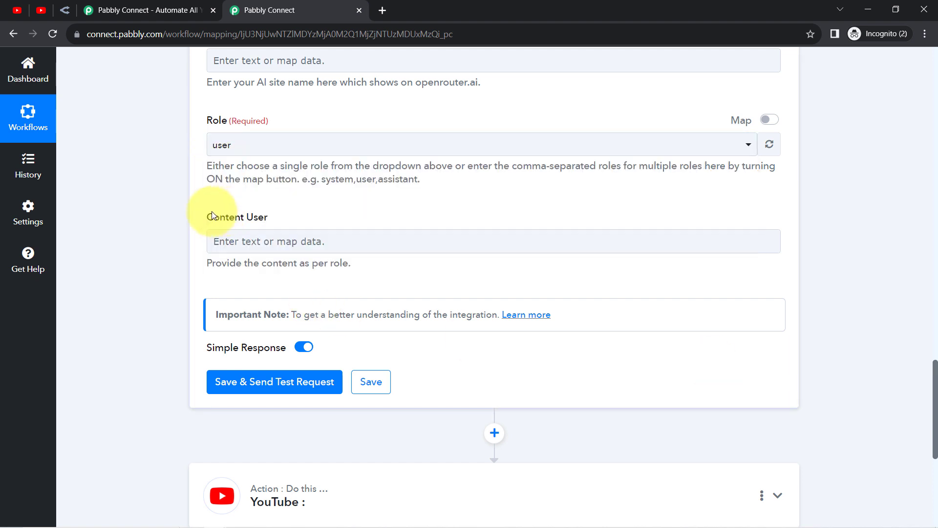
pyautogui.moveTo(209, 218); pyautogui.dragTo(232, 223)
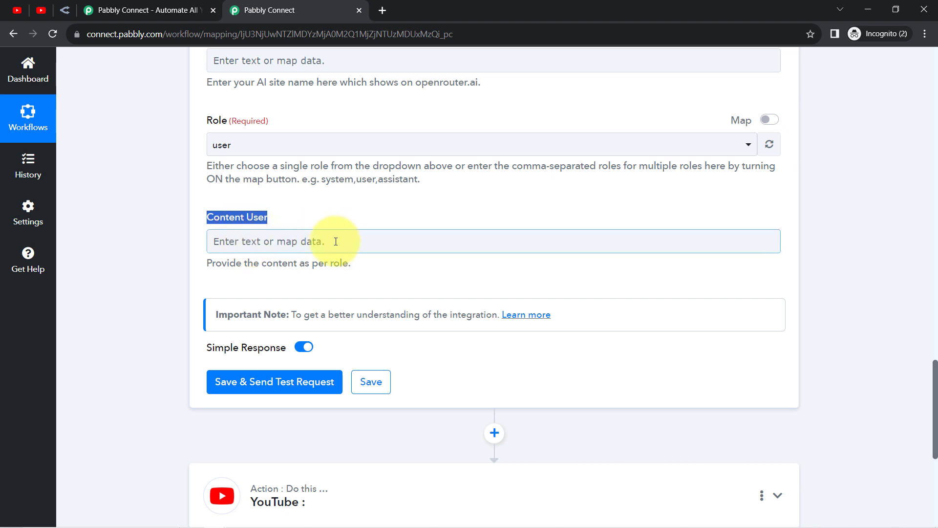
pyautogui.click(241, 243)
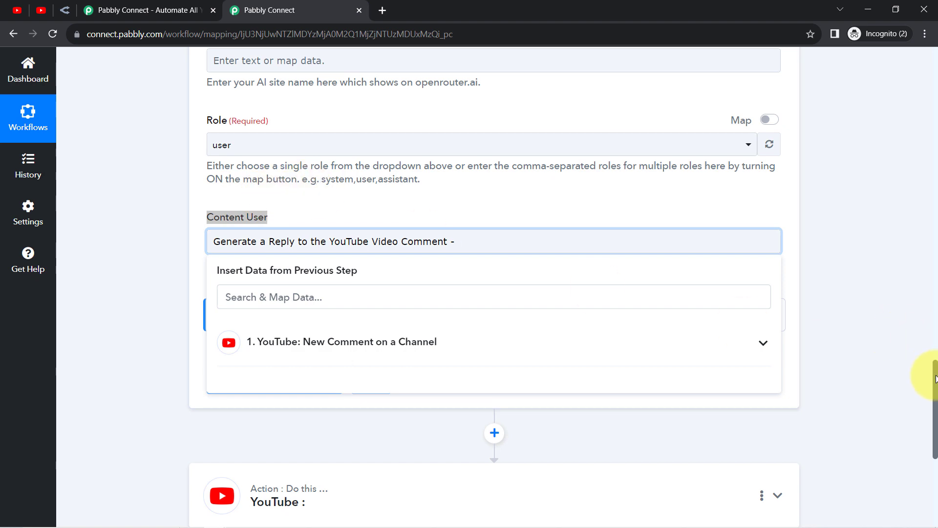
# Check the comment's display text in the YouTube trigger response and return to the Content User prompt.
pyautogui.moveTo(933, 374); pyautogui.dragTo(898, 224)
pyautogui.scroll(2, 895, 220)
pyautogui.moveTo(539, 196); pyautogui.dragTo(658, 216)
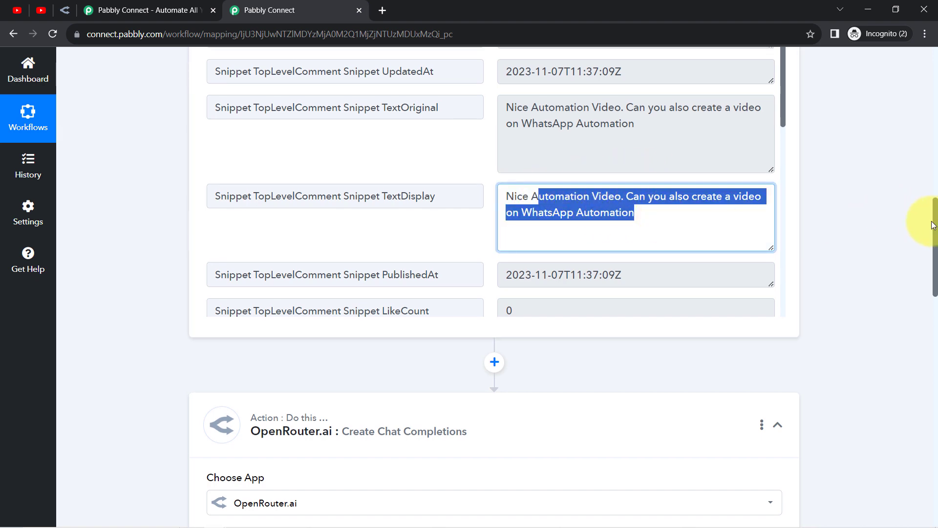
pyautogui.moveTo(934, 226); pyautogui.dragTo(927, 396)
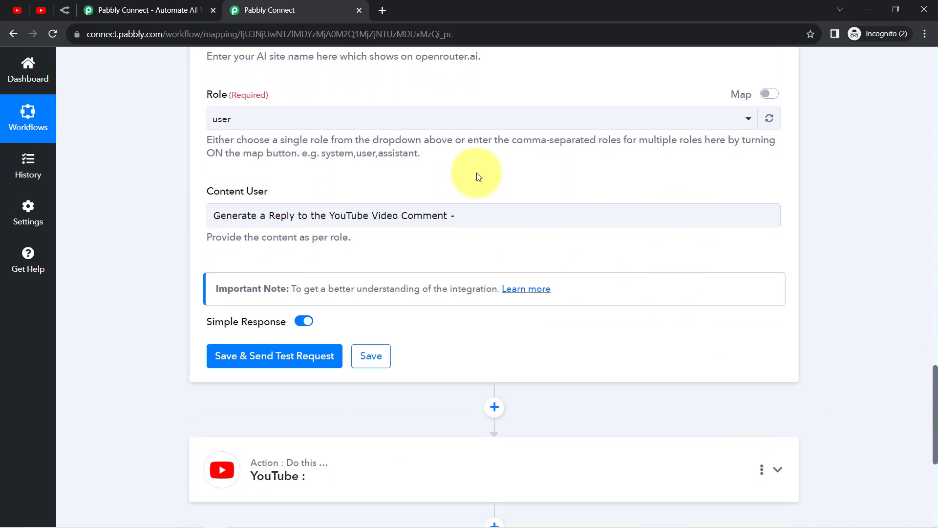
# Map the YouTube trigger's Snippet TopLevelComment Snippet TextOriginal value at the end of the Content User prompt.
pyautogui.click(467, 215)
pyautogui.click(475, 216)
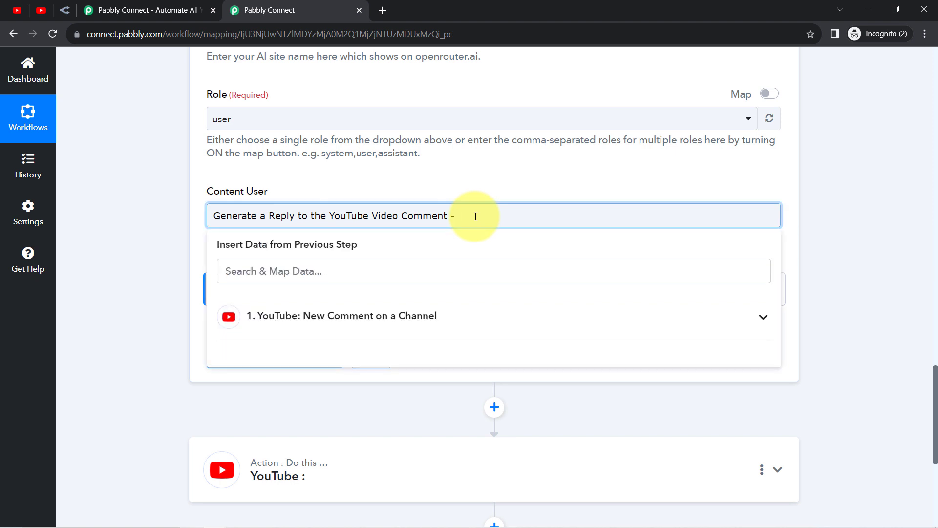
pyautogui.click(446, 196)
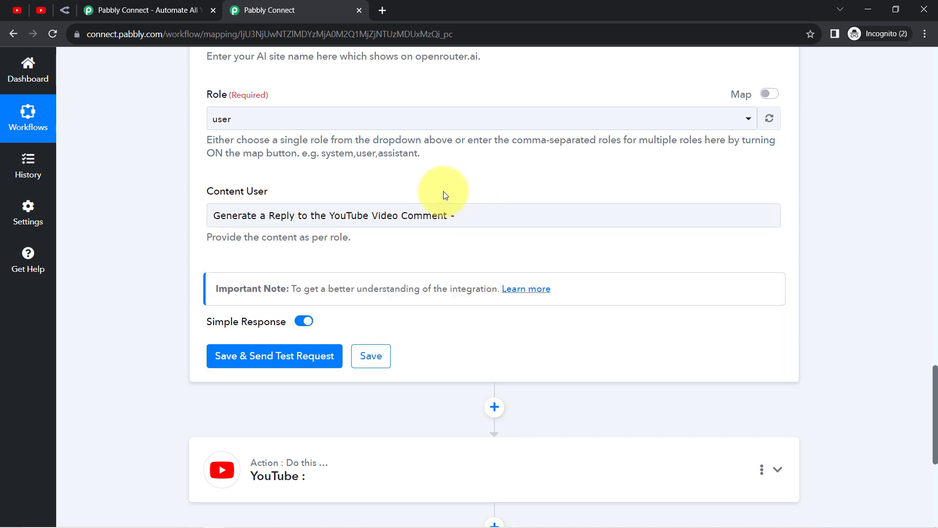
pyautogui.click(461, 218)
pyautogui.click(348, 318)
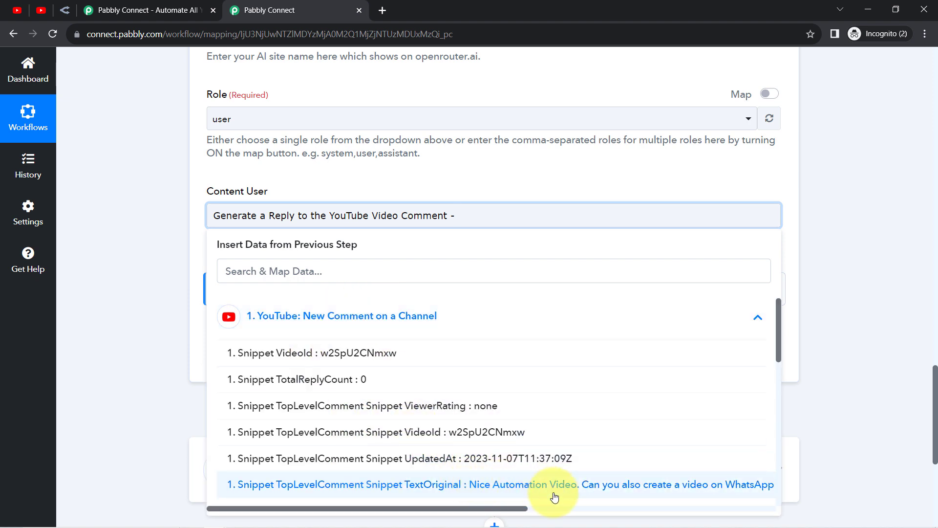
pyautogui.click(538, 485)
pyautogui.click(496, 211)
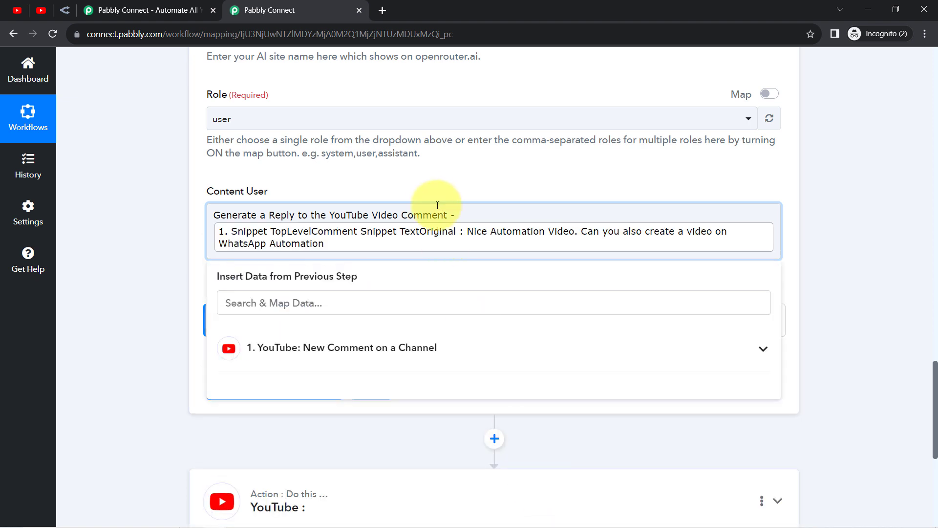
pyautogui.click(419, 190)
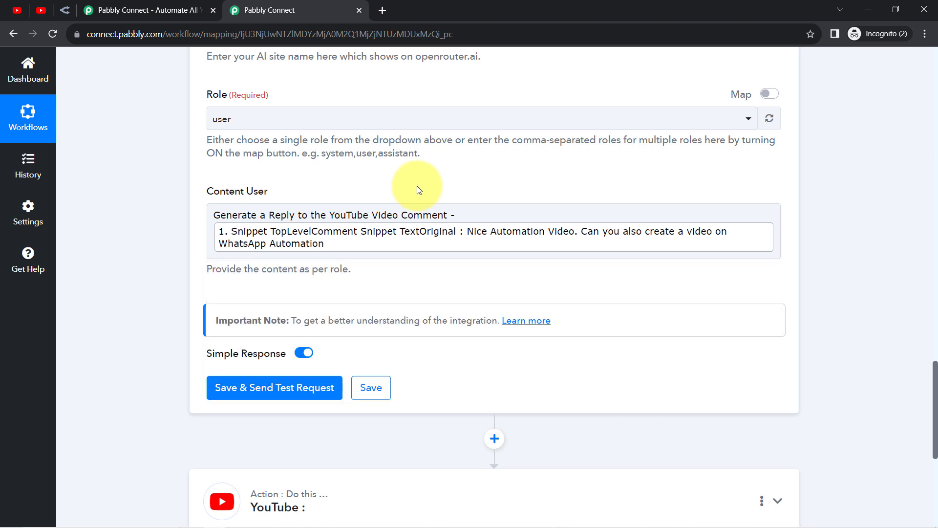
pyautogui.click(328, 221)
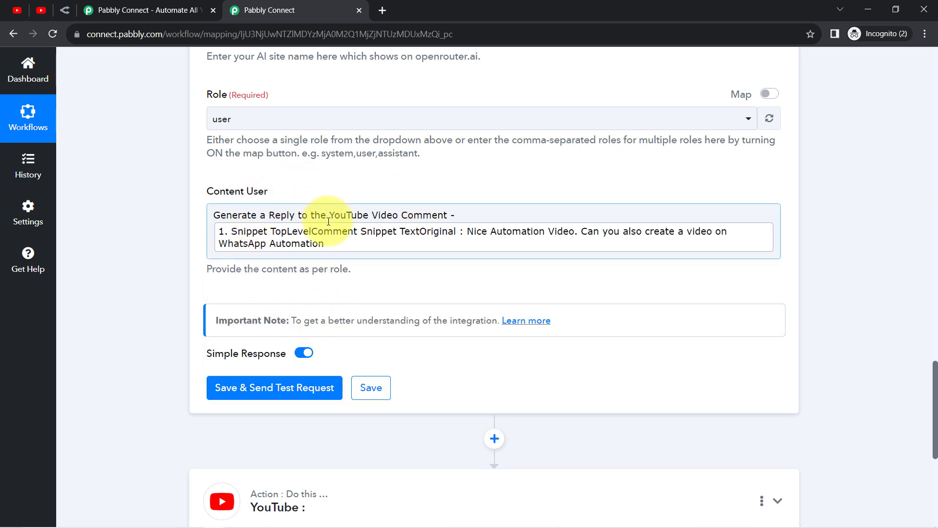
pyautogui.moveTo(236, 217); pyautogui.dragTo(414, 211)
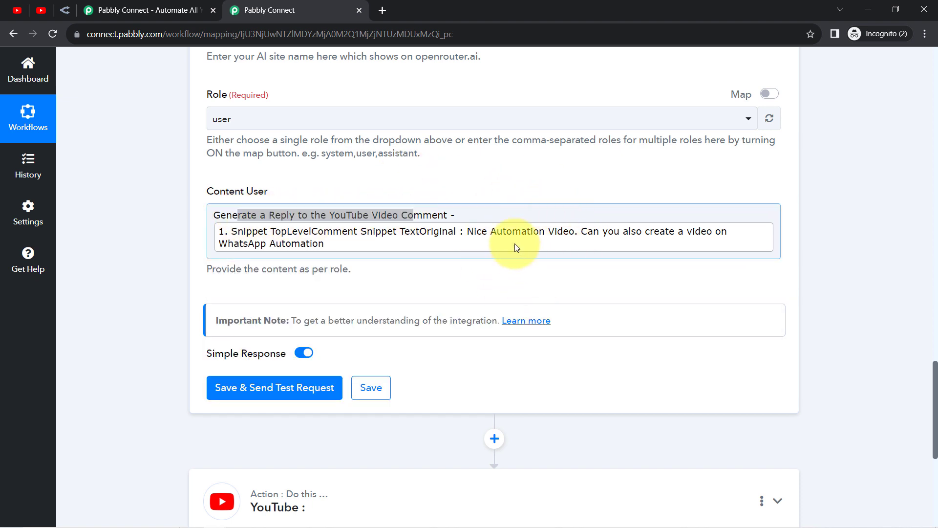
pyautogui.click(392, 236)
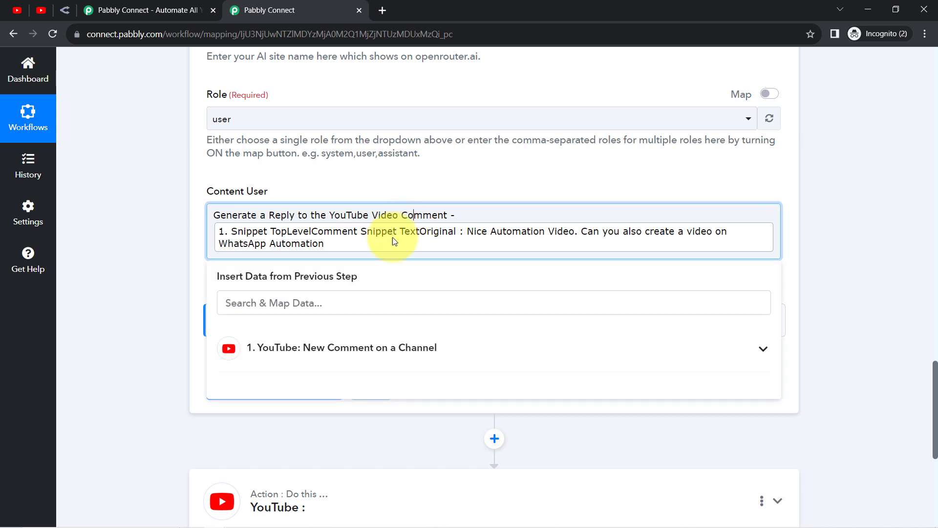
pyautogui.click(183, 247)
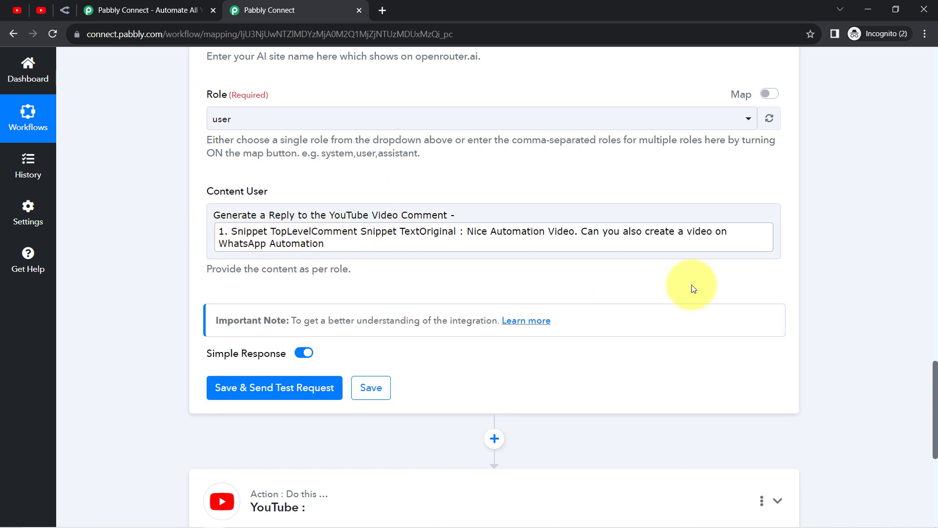
# Save the OpenRouter.ai action and send a test request to generate a reply.
pyautogui.moveTo(935, 371); pyautogui.dragTo(935, 403)
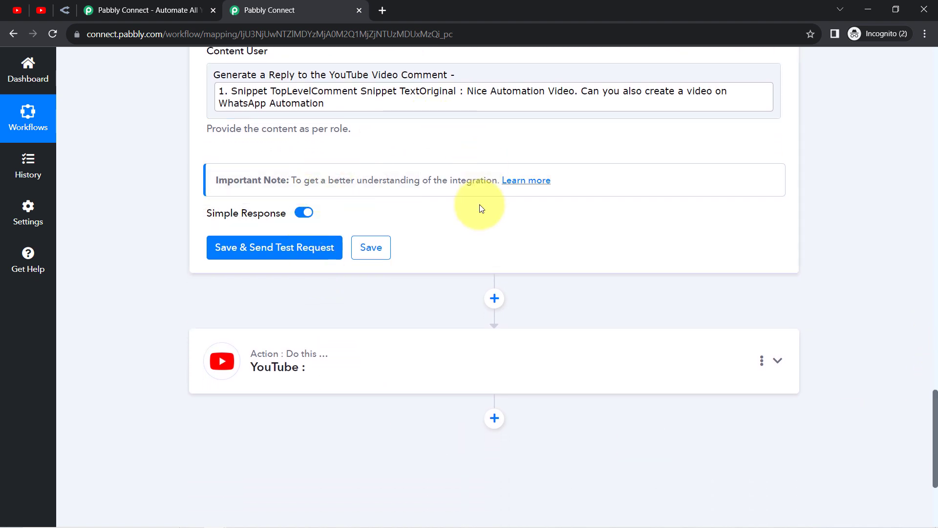
pyautogui.click(248, 247)
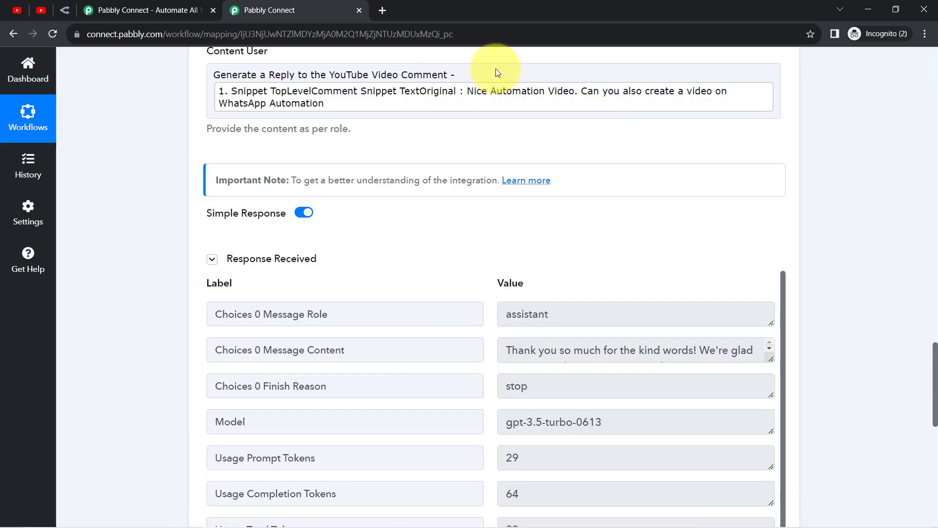
pyautogui.click(537, 98)
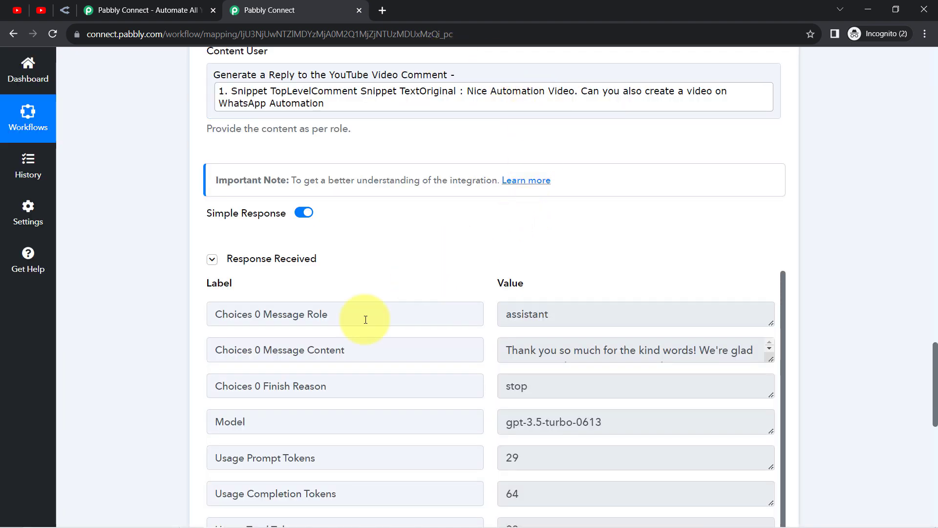
# Enlarge the Choices 0 Message Content value in the response and read through the generated reply.
pyautogui.moveTo(299, 350); pyautogui.dragTo(355, 356)
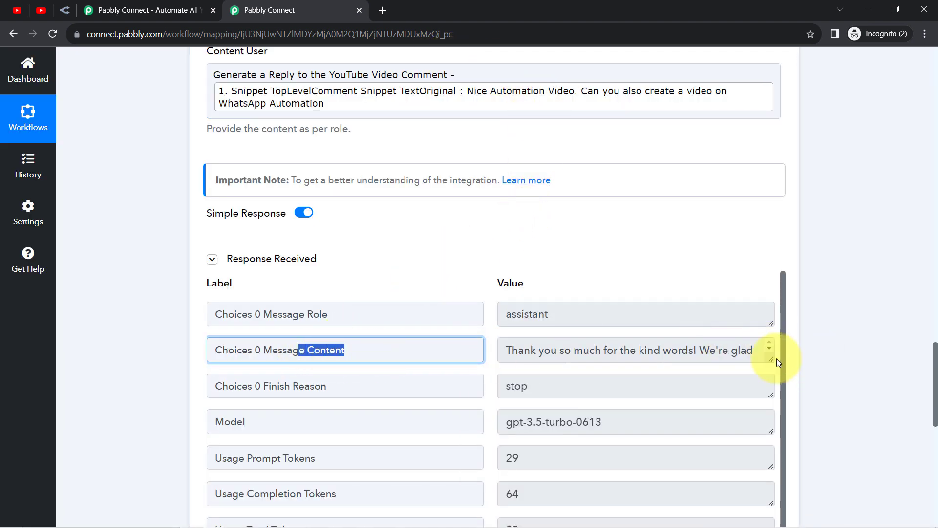
pyautogui.moveTo(772, 361); pyautogui.dragTo(762, 483)
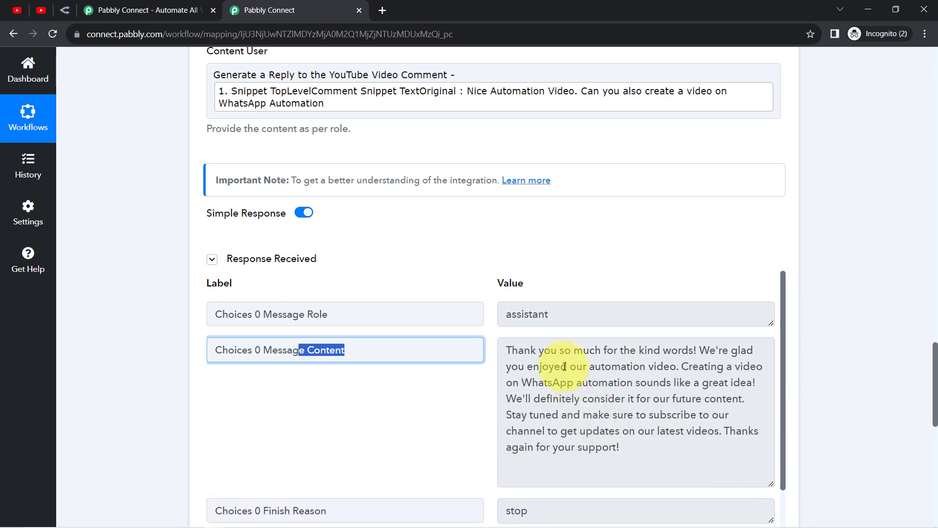
pyautogui.moveTo(530, 354); pyautogui.dragTo(674, 355)
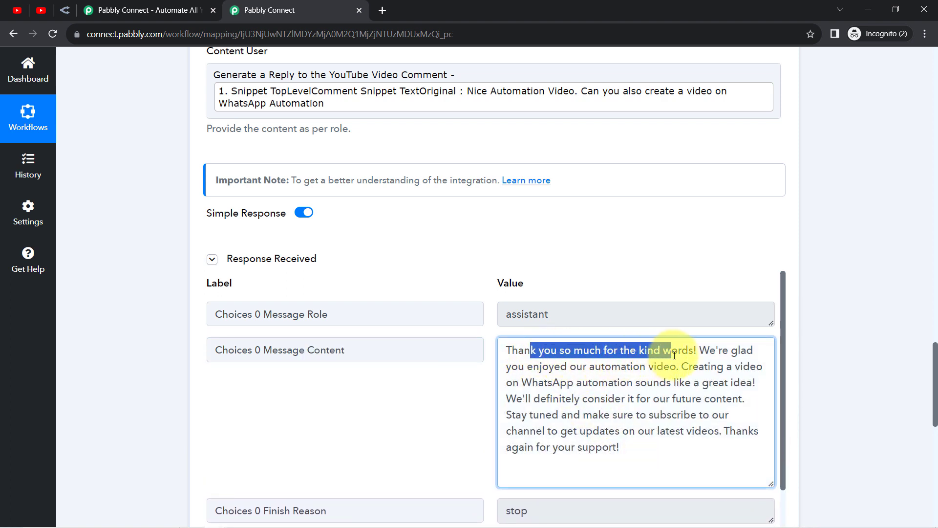
pyautogui.moveTo(527, 366); pyautogui.dragTo(750, 386)
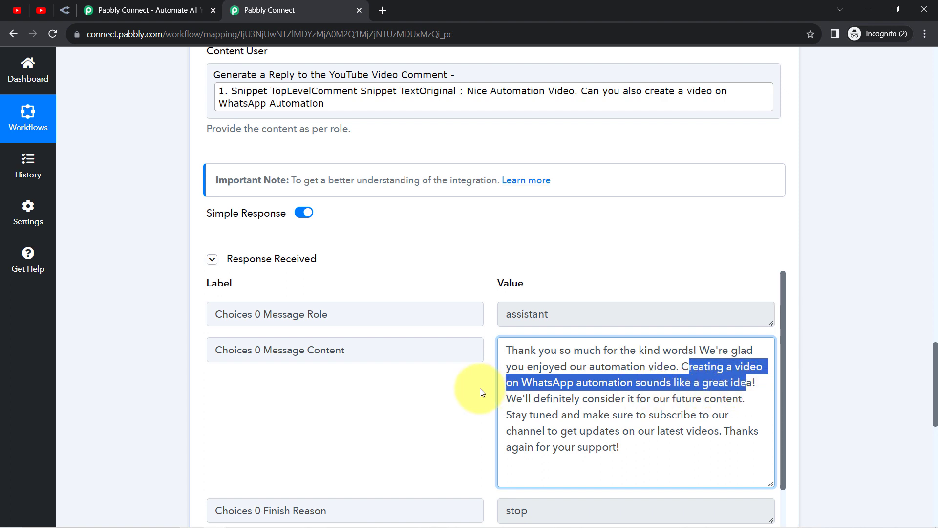
pyautogui.click(682, 416)
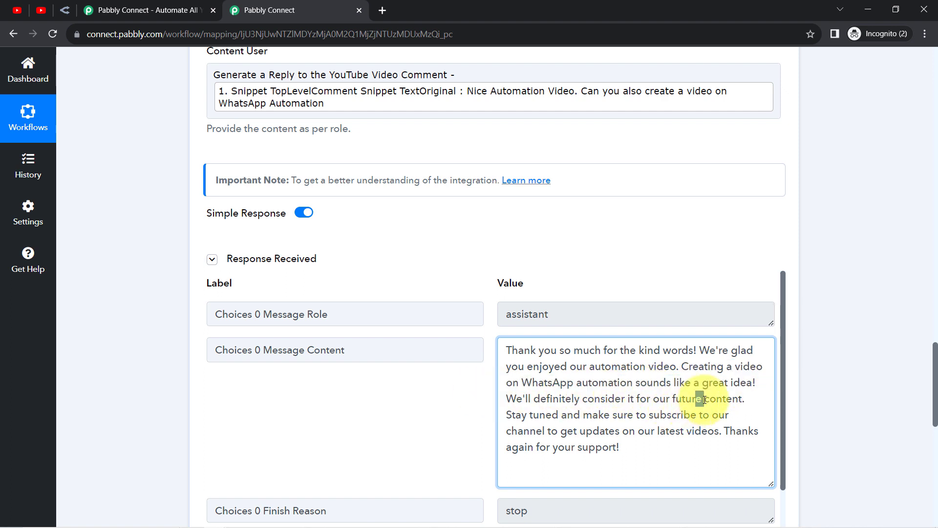
pyautogui.moveTo(518, 430); pyautogui.dragTo(558, 424)
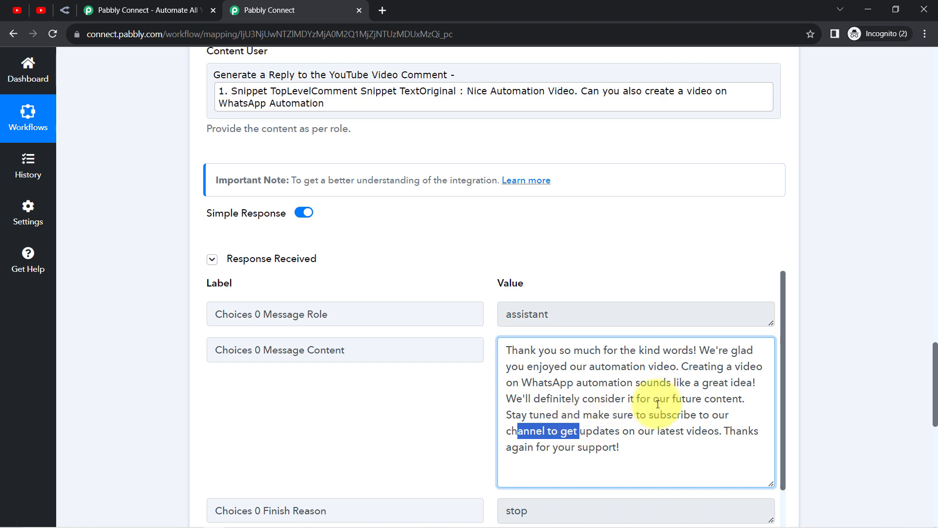
pyautogui.moveTo(640, 415); pyautogui.dragTo(553, 440)
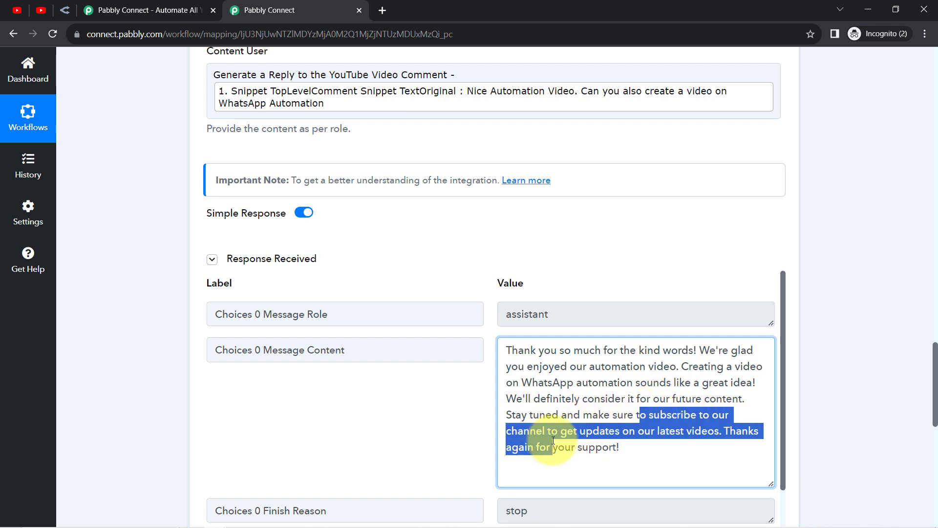
pyautogui.click(562, 440)
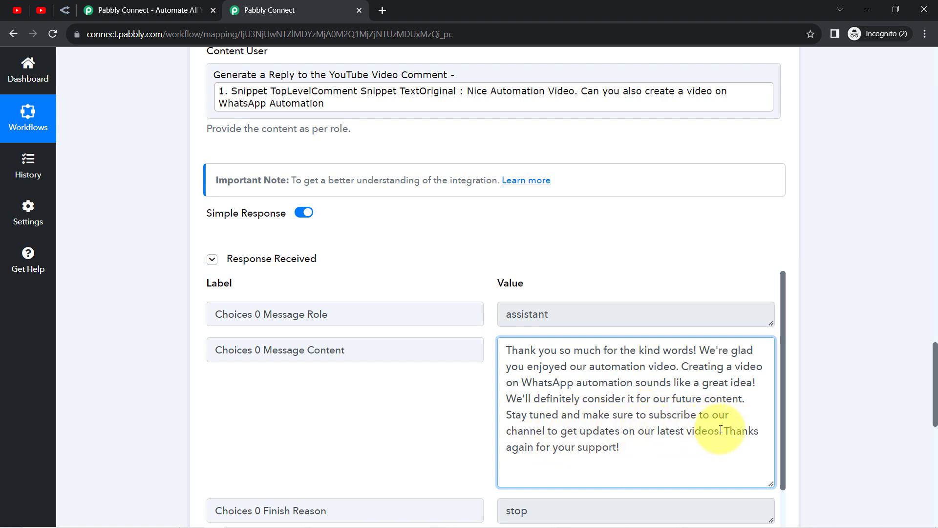
pyautogui.moveTo(722, 429); pyautogui.dragTo(604, 453)
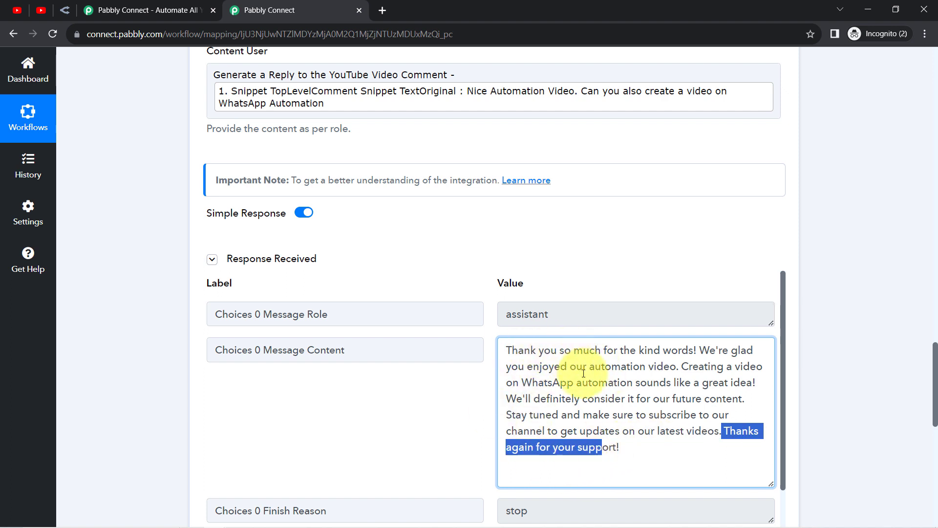
pyautogui.click(524, 353)
pyautogui.moveTo(519, 350); pyautogui.dragTo(565, 438)
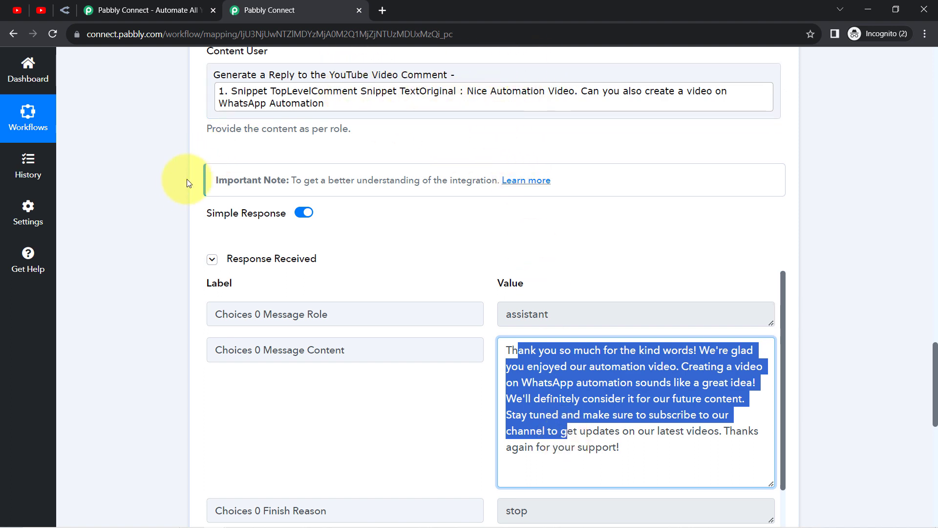
pyautogui.click(499, 209)
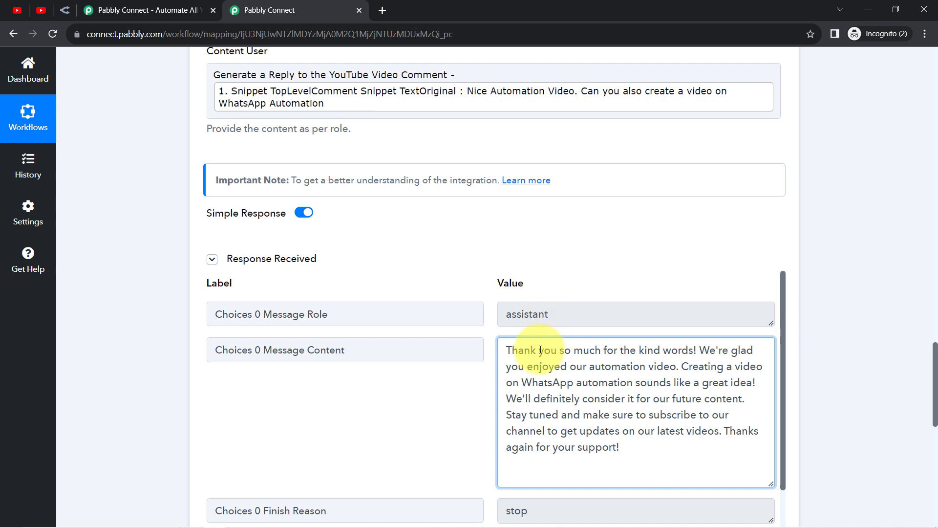
pyautogui.moveTo(537, 350); pyautogui.dragTo(576, 447)
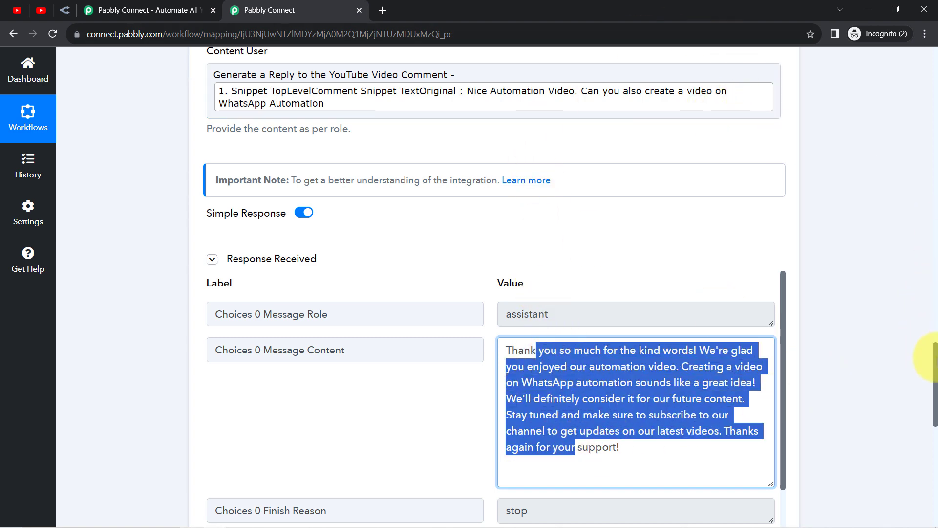
# Expand the third workflow step, YouTube, and set its action event to Reply to Comment.
pyautogui.moveTo(936, 361); pyautogui.dragTo(916, 441)
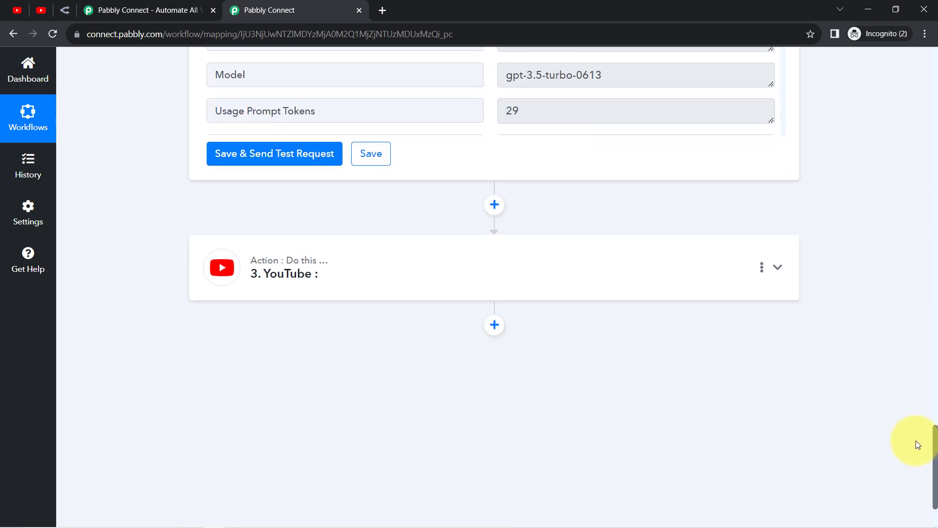
pyautogui.click(300, 273)
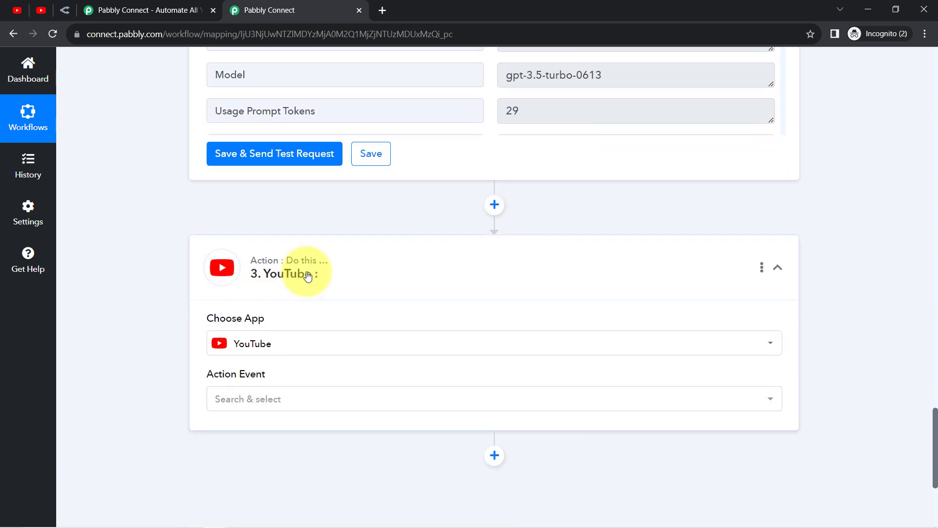
pyautogui.click(240, 405)
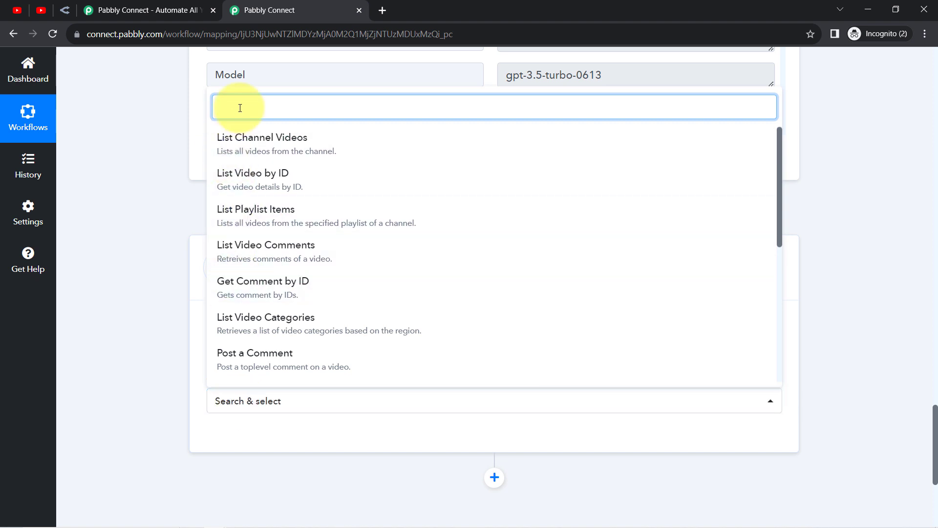
pyautogui.write('re')
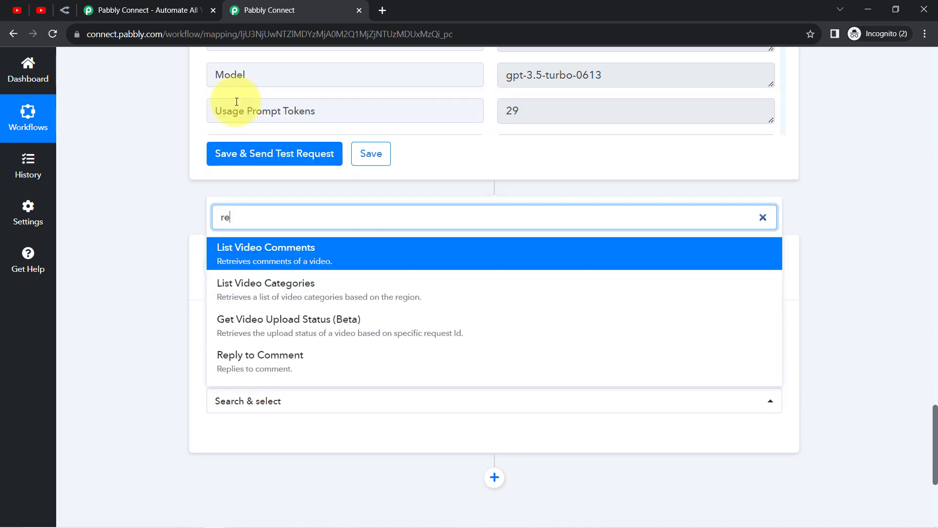
pyautogui.click(271, 360)
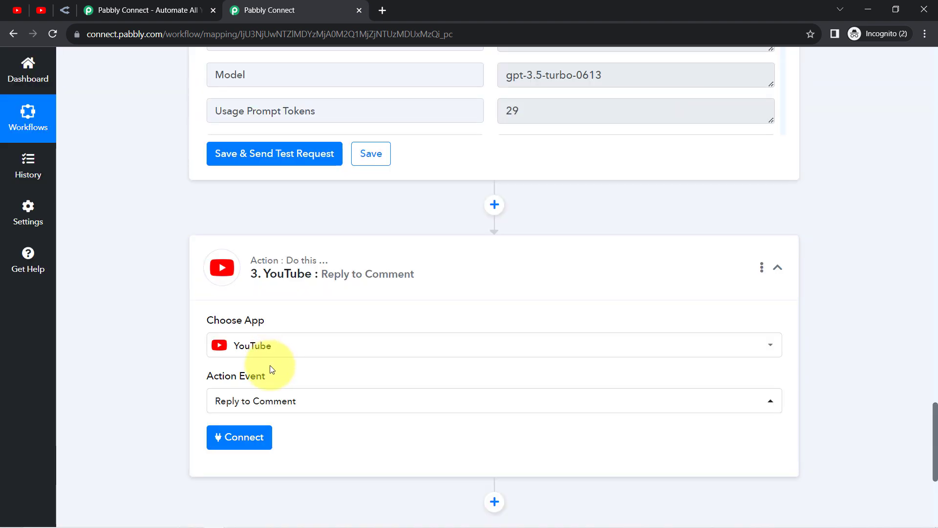
# Connect the Reply to Comment action through the existing connection YouTube #7 and go to its Reply Text field.
pyautogui.click(249, 435)
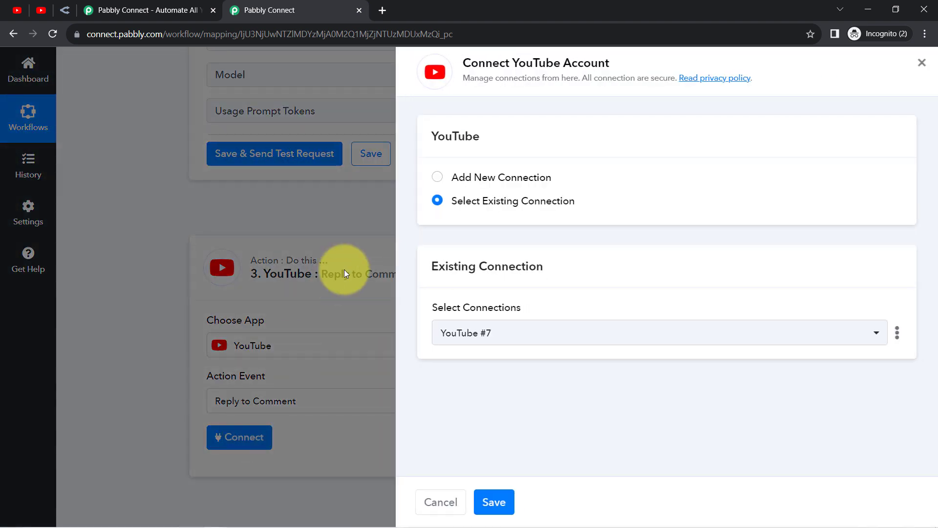
pyautogui.click(512, 177)
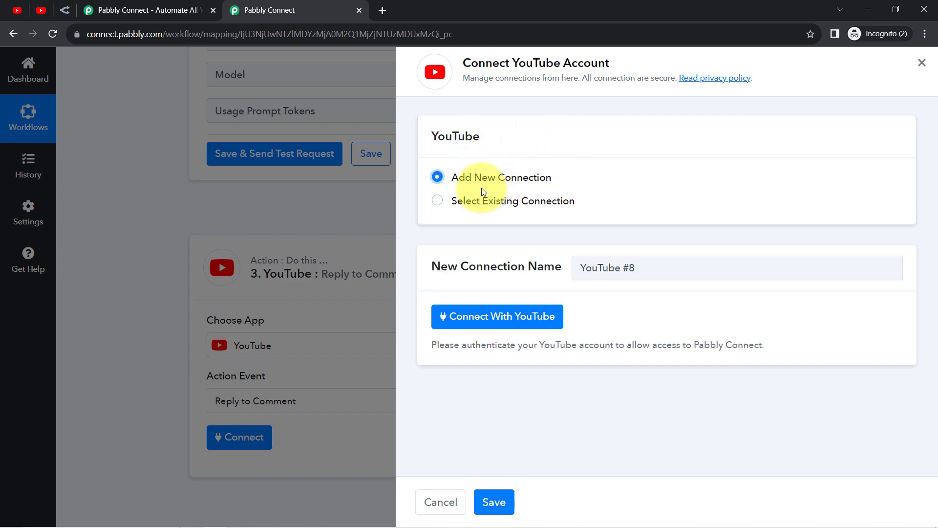
pyautogui.click(488, 200)
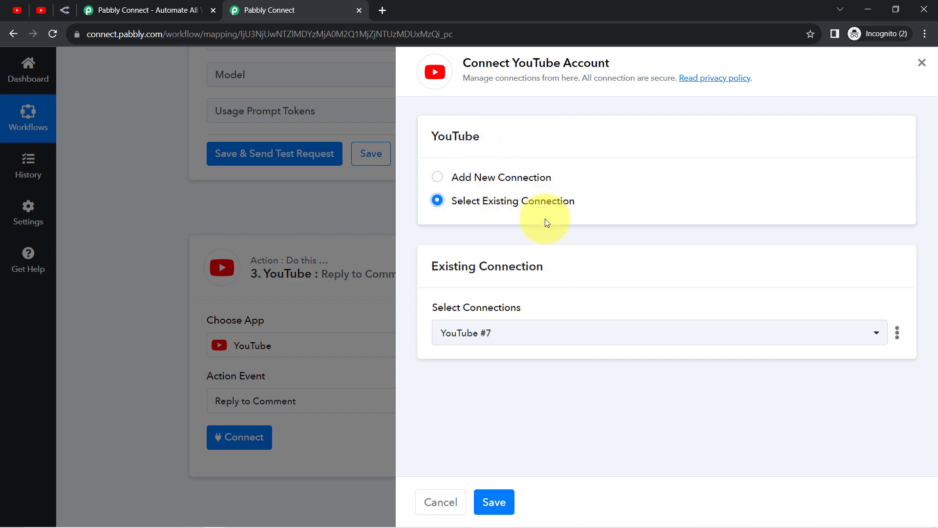
pyautogui.click(493, 502)
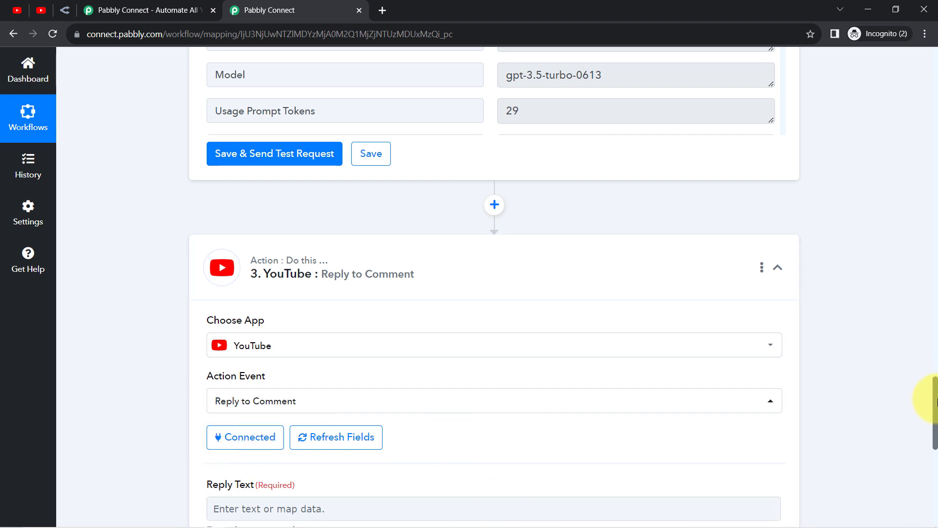
pyautogui.scroll(-6, 935, 400)
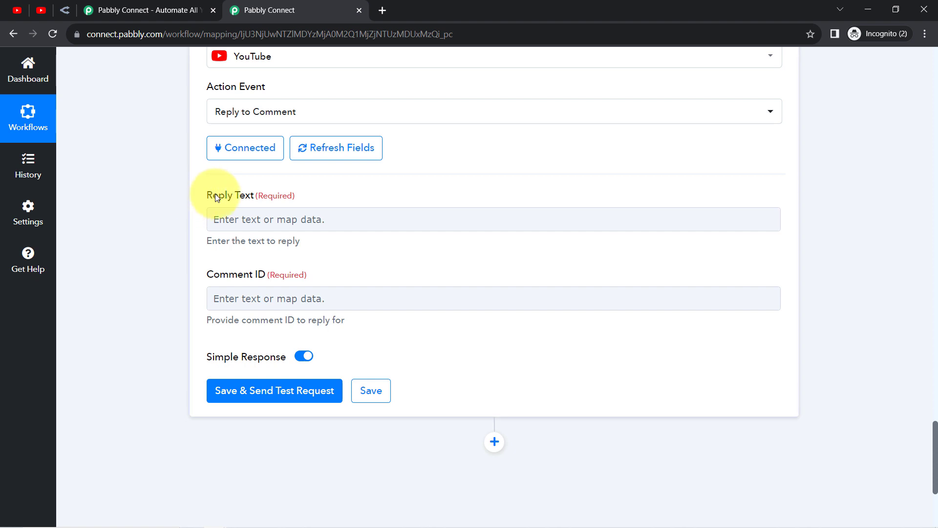
pyautogui.moveTo(215, 195); pyautogui.dragTo(262, 199)
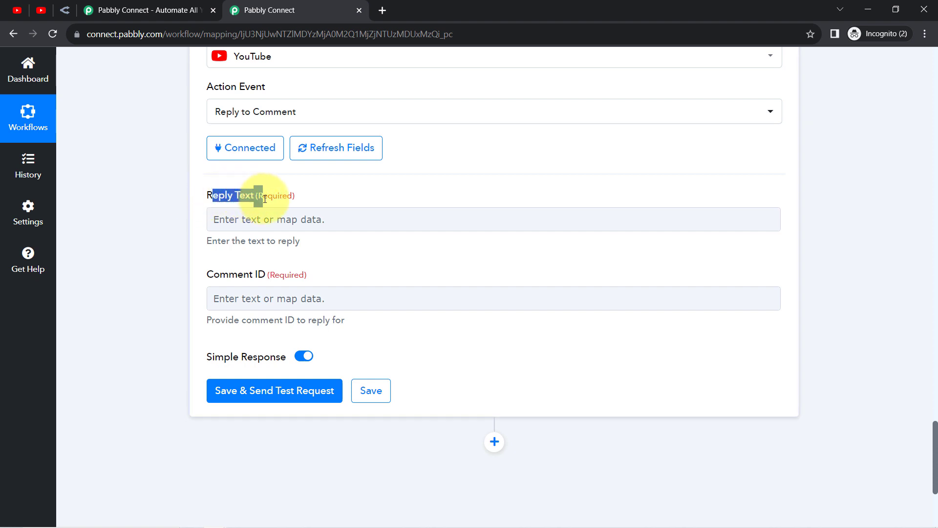
# Map the Reply Text field to Choices 0 Message Content from the OpenRouter.ai Create Chat Completions step.
pyautogui.moveTo(207, 274); pyautogui.dragTo(251, 275)
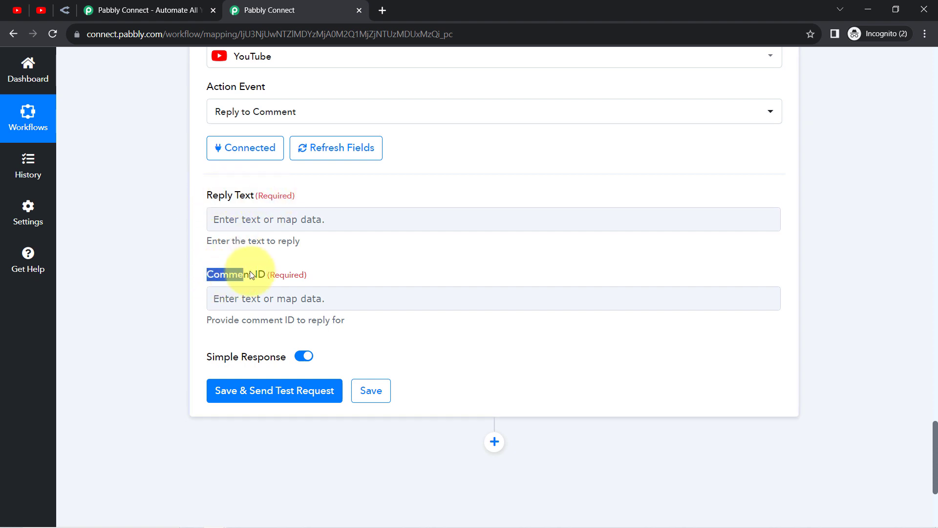
pyautogui.click(236, 222)
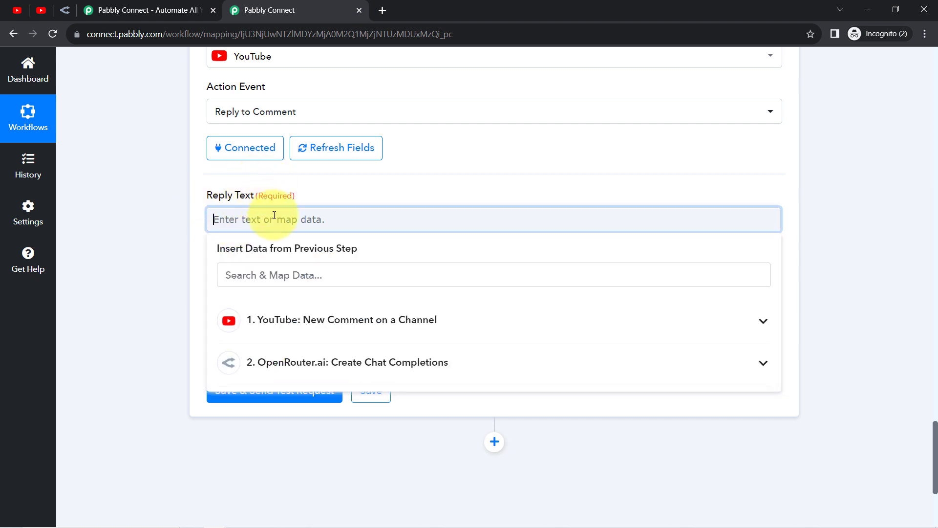
pyautogui.click(264, 362)
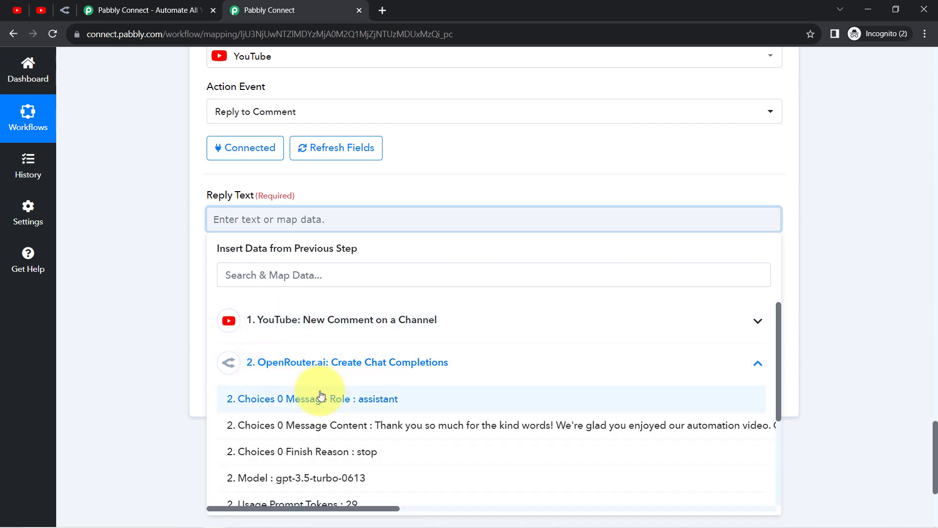
pyautogui.click(437, 429)
pyautogui.click(181, 229)
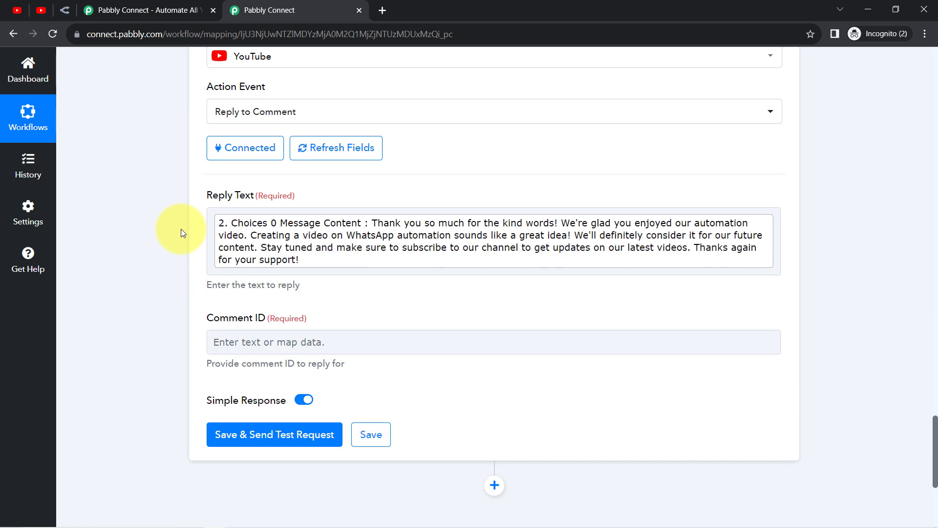
# Examine the YouTube trigger's received response to find the ID of the top-level comment for the Comment ID field.
pyautogui.scroll(-3, 181, 228)
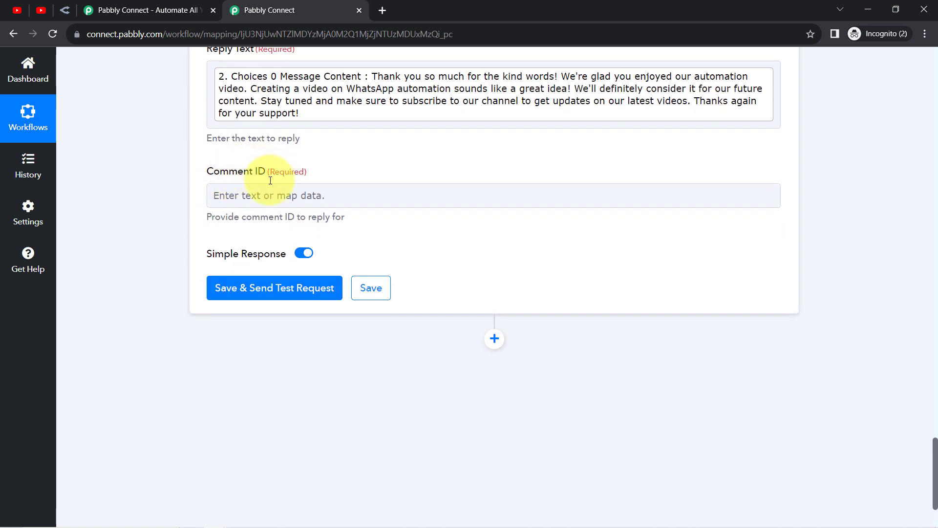
pyautogui.click(242, 192)
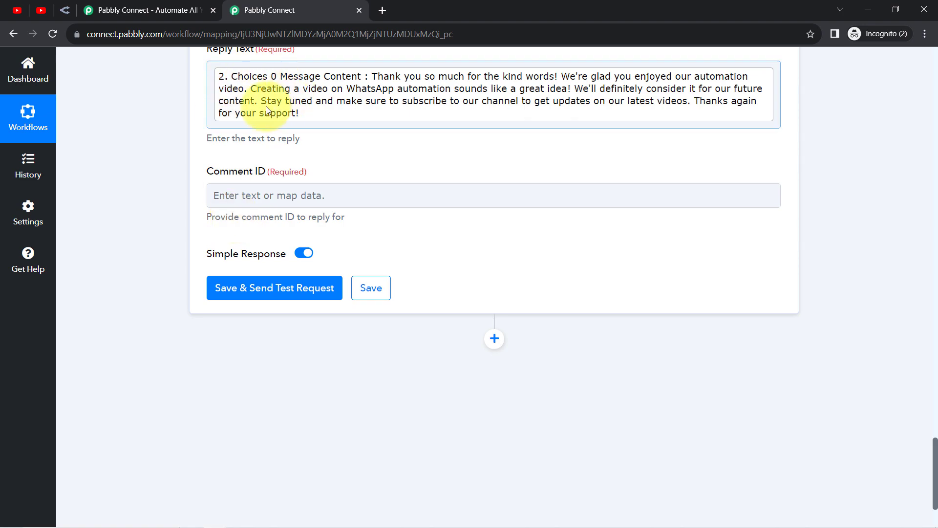
pyautogui.moveTo(935, 484); pyautogui.dragTo(907, 187)
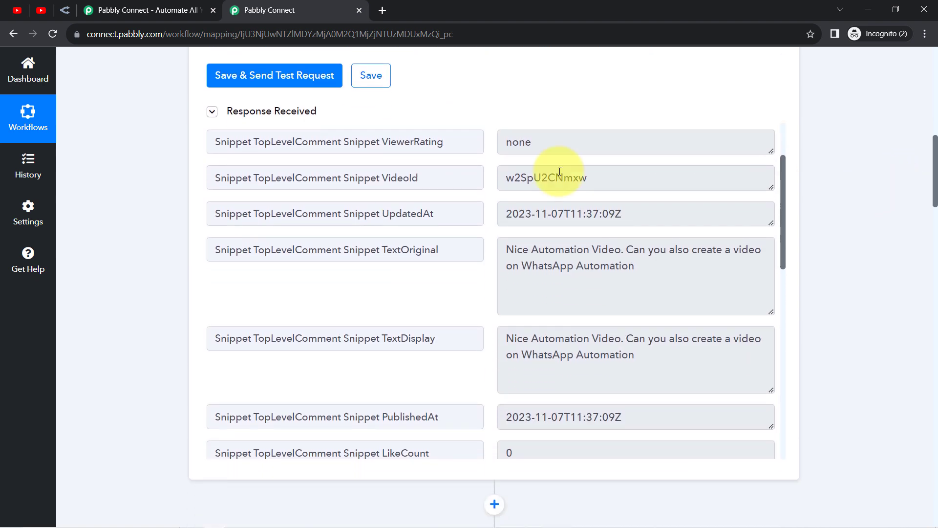
pyautogui.moveTo(781, 230); pyautogui.dragTo(777, 188)
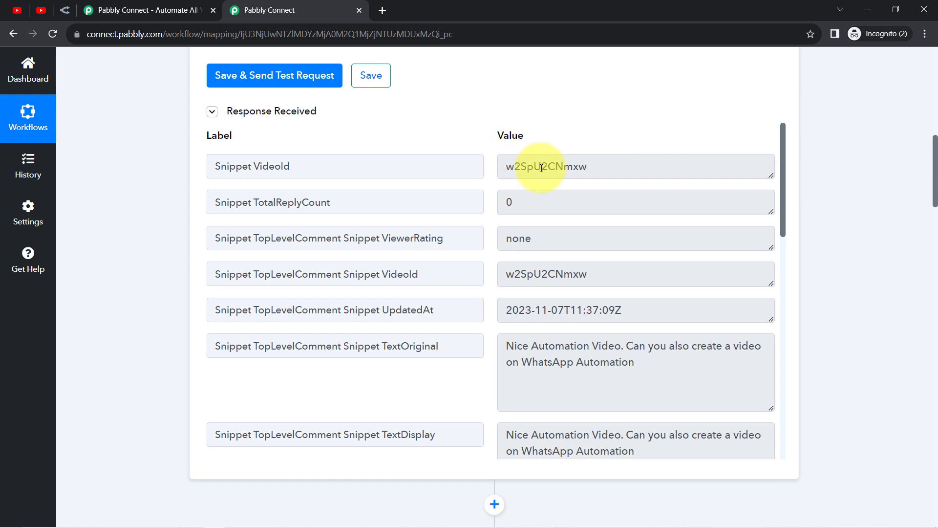
pyautogui.moveTo(542, 167); pyautogui.dragTo(579, 168)
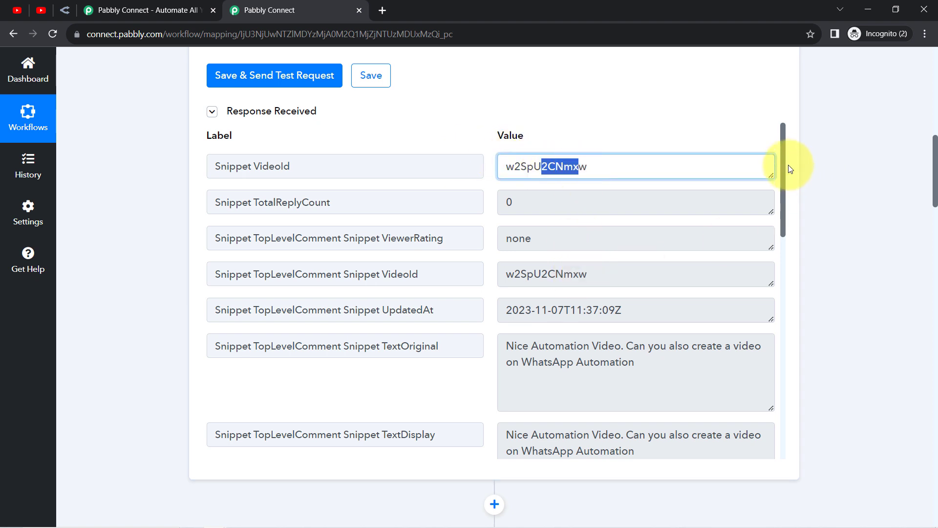
pyautogui.click(790, 181)
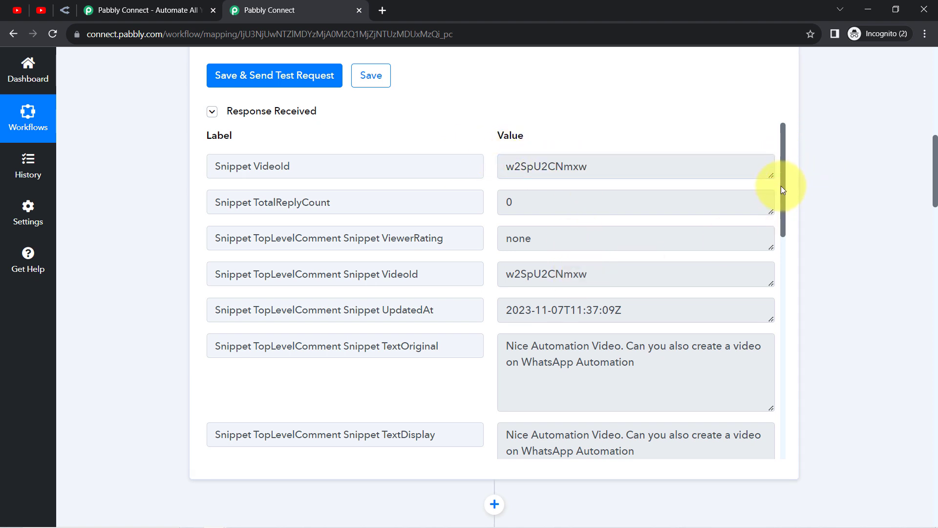
pyautogui.moveTo(781, 186); pyautogui.dragTo(732, 382)
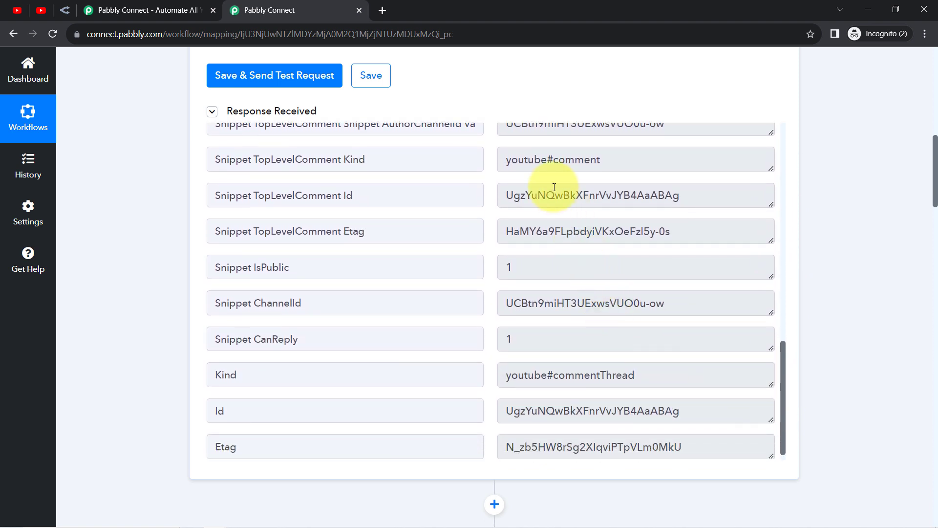
pyautogui.doubleClick(541, 197)
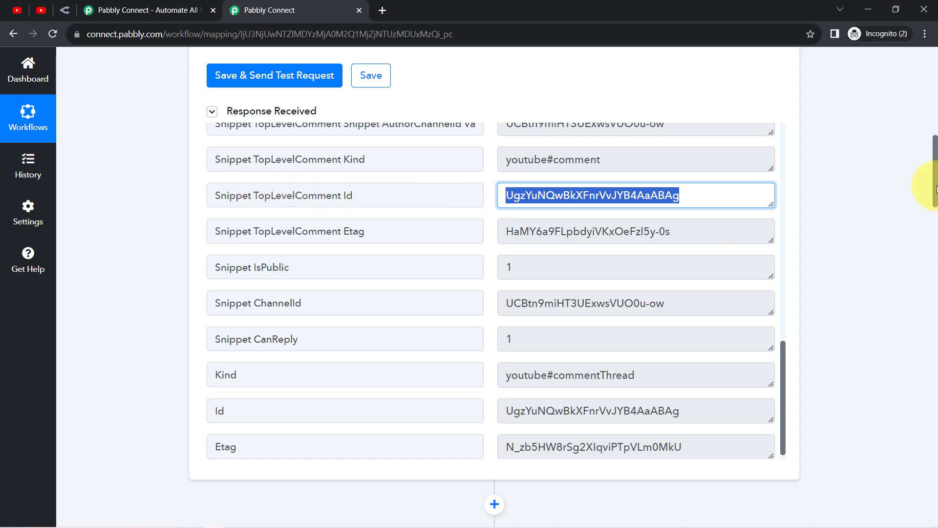
# Map the Comment ID field to Snippet TopLevelComment Id from the YouTube trigger, then save the action and send a test request.
pyautogui.moveTo(936, 190); pyautogui.dragTo(916, 482)
pyautogui.click(243, 225)
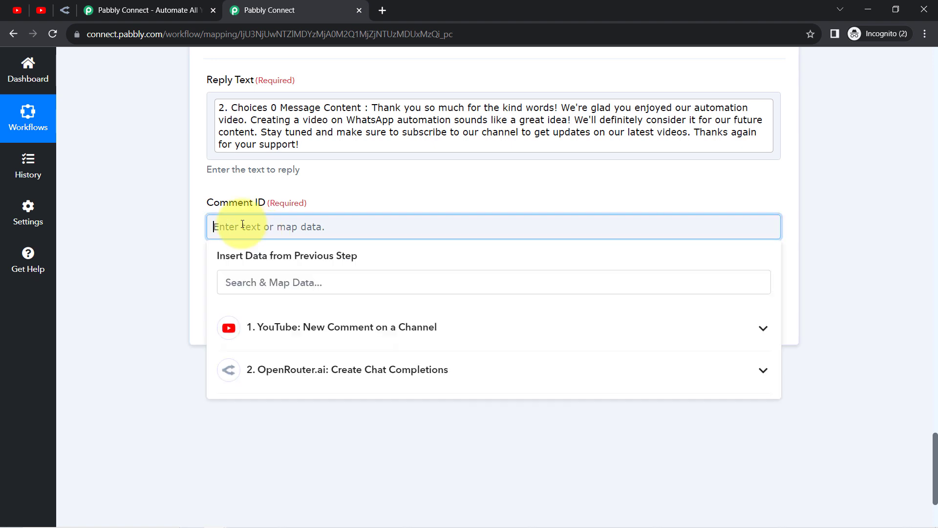
pyautogui.click(238, 327)
pyautogui.click(243, 284)
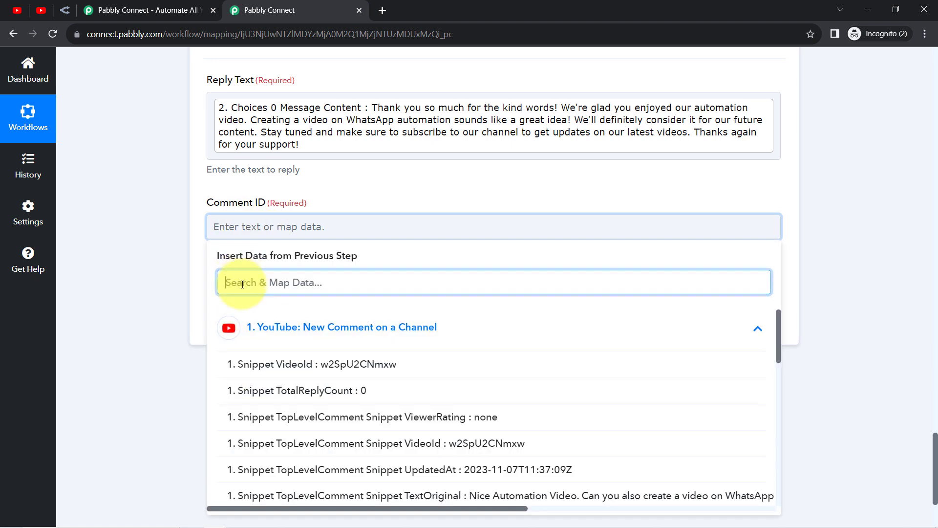
pyautogui.write('comm')
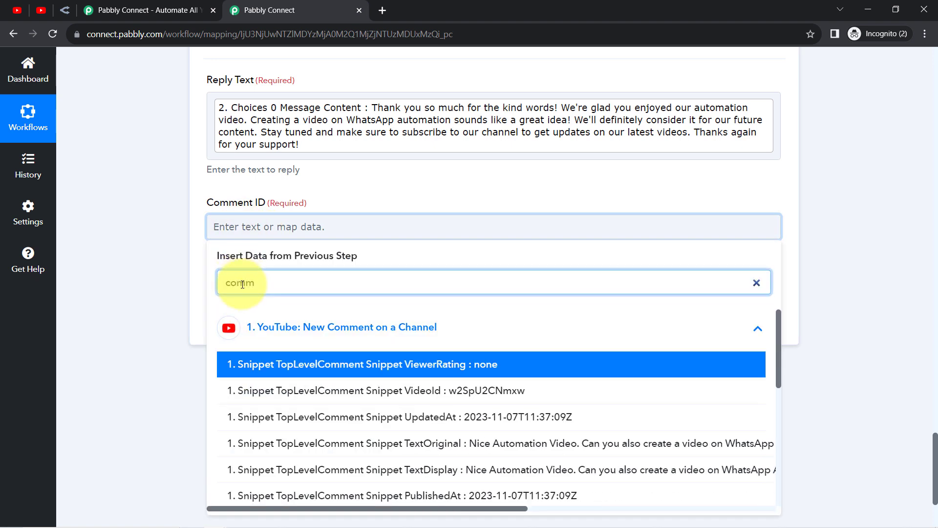
pyautogui.write('enti')
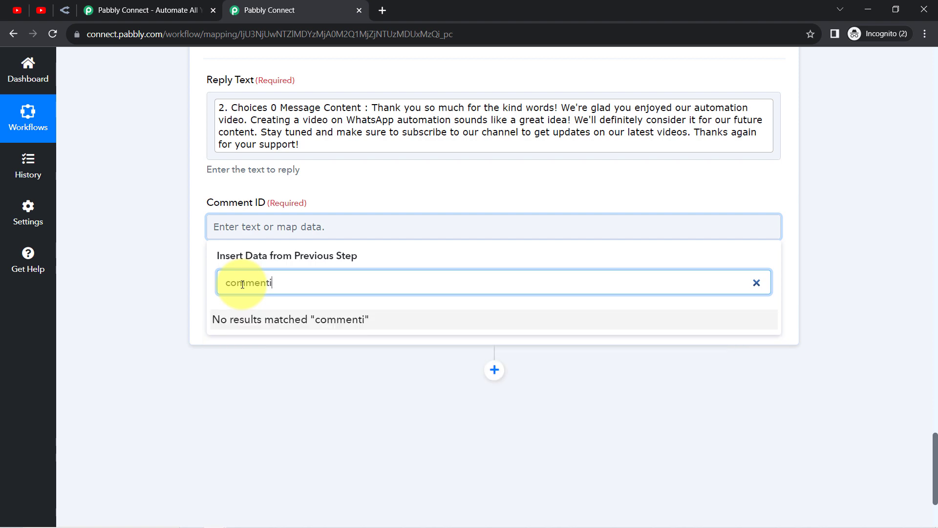
pyautogui.press('BackSpace')
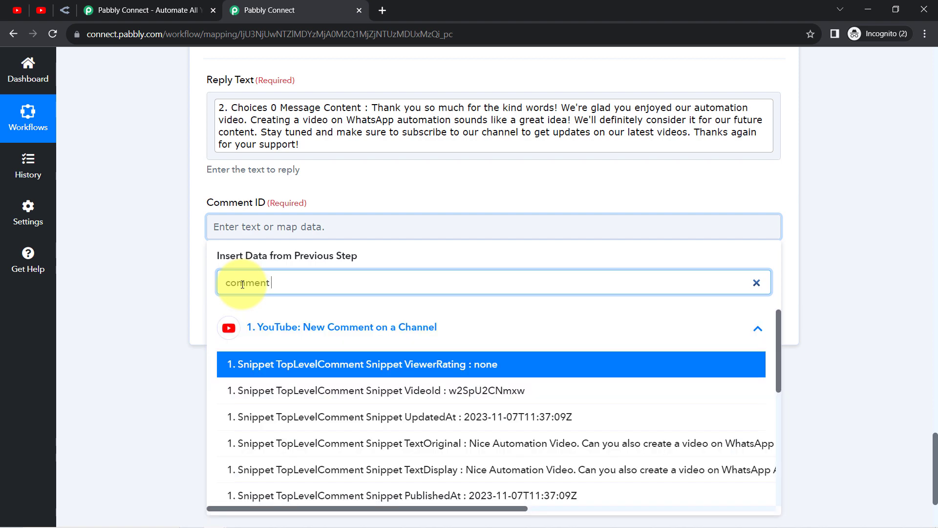
pyautogui.hotkey('ctrl', 'a')
pyautogui.write('id')
pyautogui.click(471, 413)
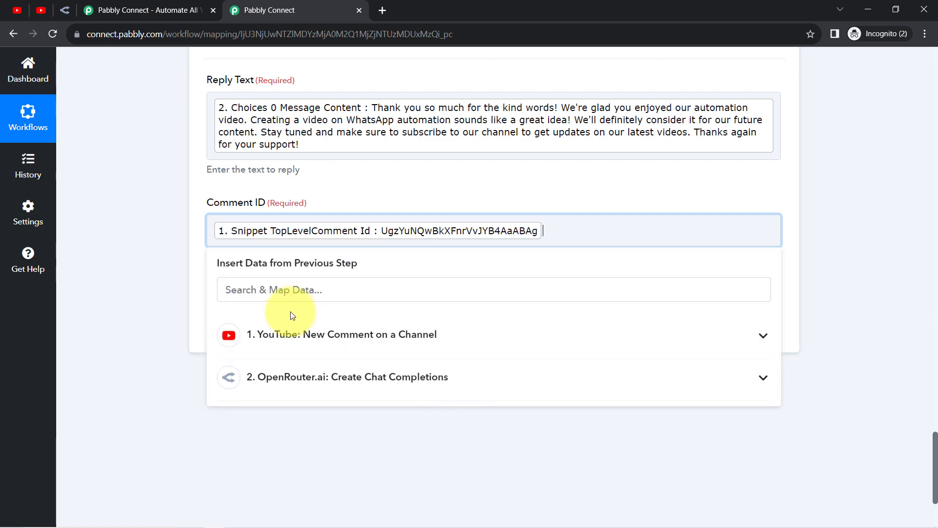
pyautogui.click(120, 253)
pyautogui.click(249, 330)
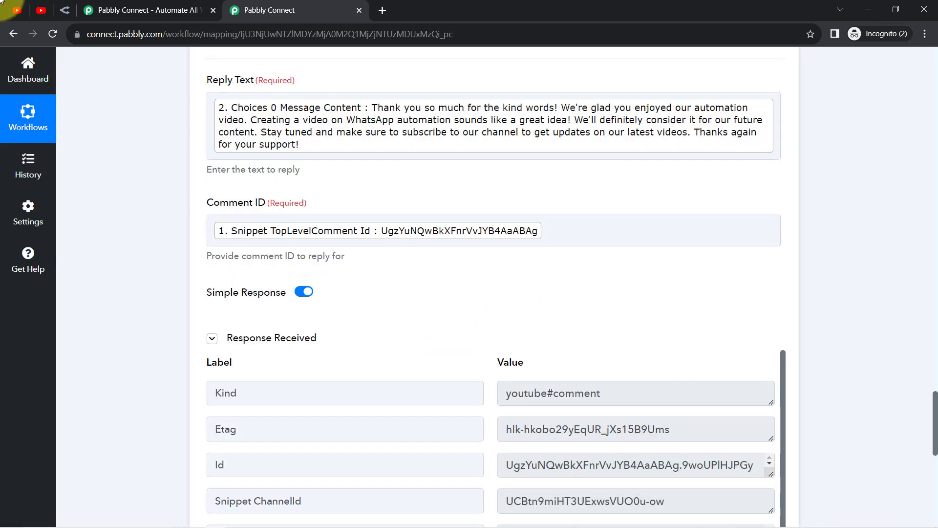
# Switch to the YouTube video page, reload it, pause playback, and expand the comment's replies to read the posted reply.
pyautogui.click(42, 8)
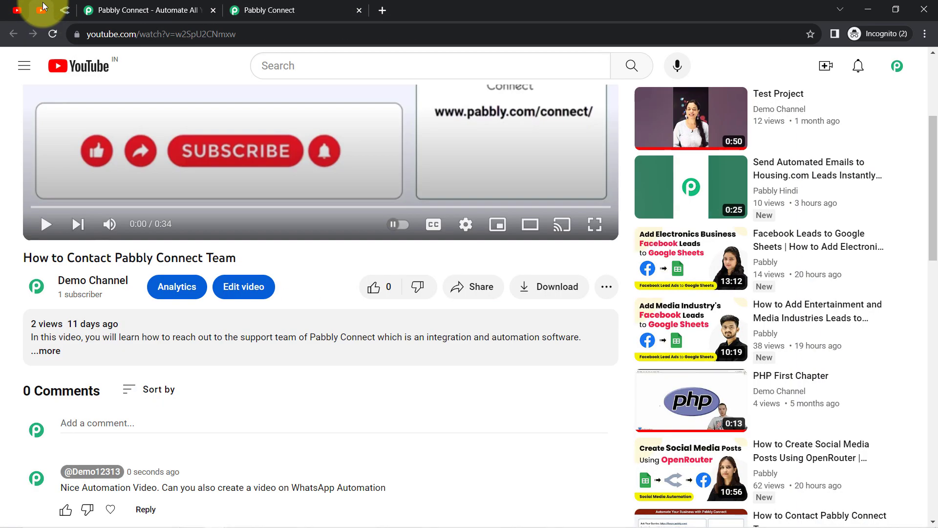
pyautogui.click(49, 34)
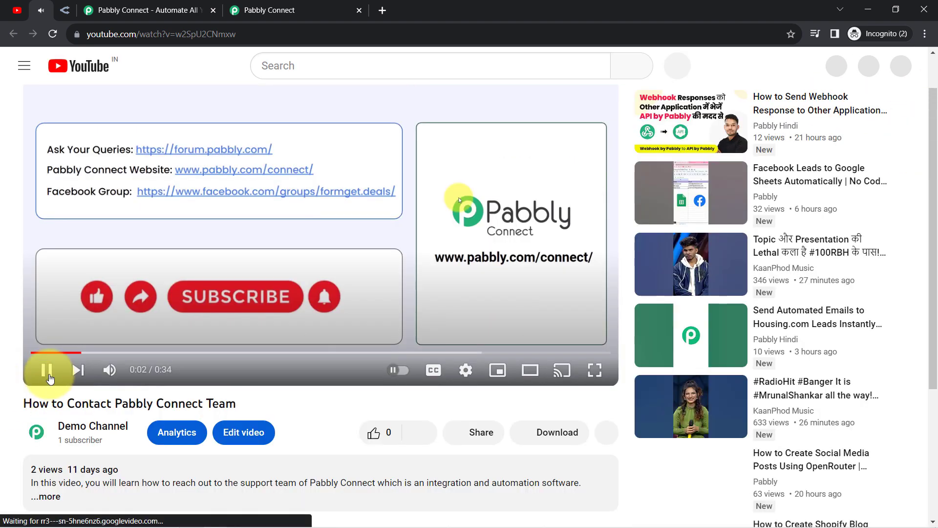
pyautogui.click(49, 376)
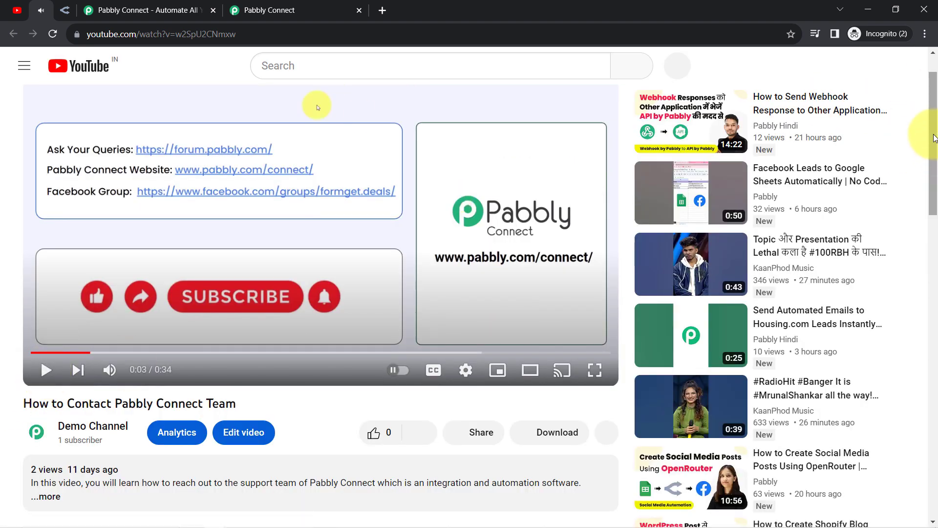
pyautogui.moveTo(934, 130); pyautogui.dragTo(917, 257)
pyautogui.click(120, 259)
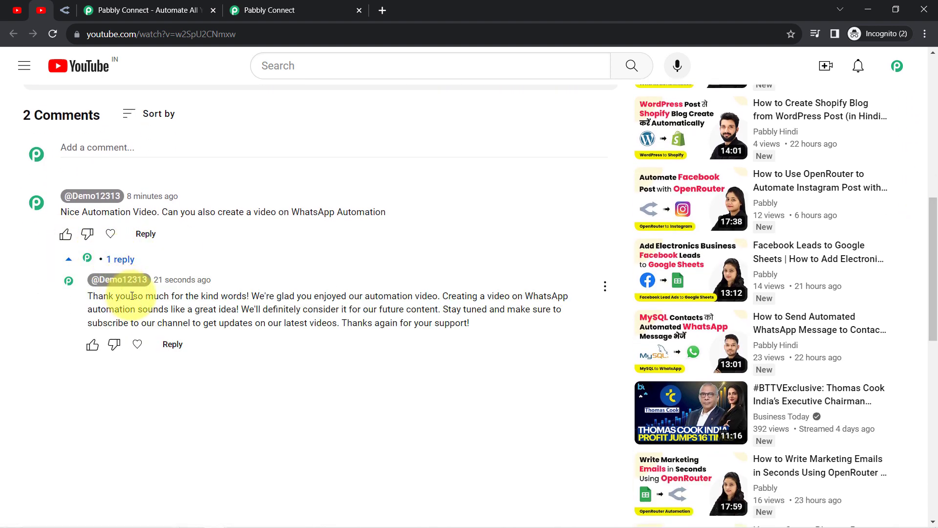
pyautogui.moveTo(98, 296); pyautogui.dragTo(391, 322)
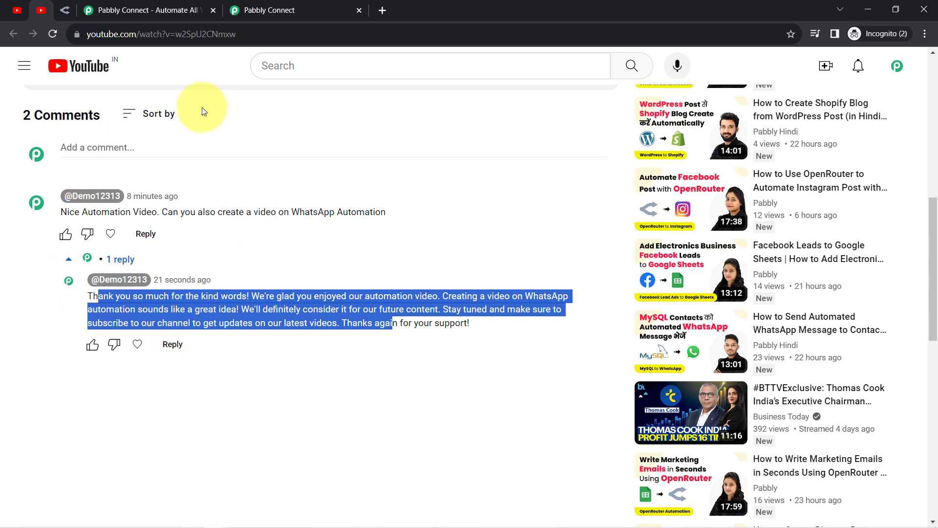
# Return to the Pabbly Connect workflow and collapse the YouTube trigger, OpenRouter.ai action and YouTube reply steps for an overview.
pyautogui.click(277, 6)
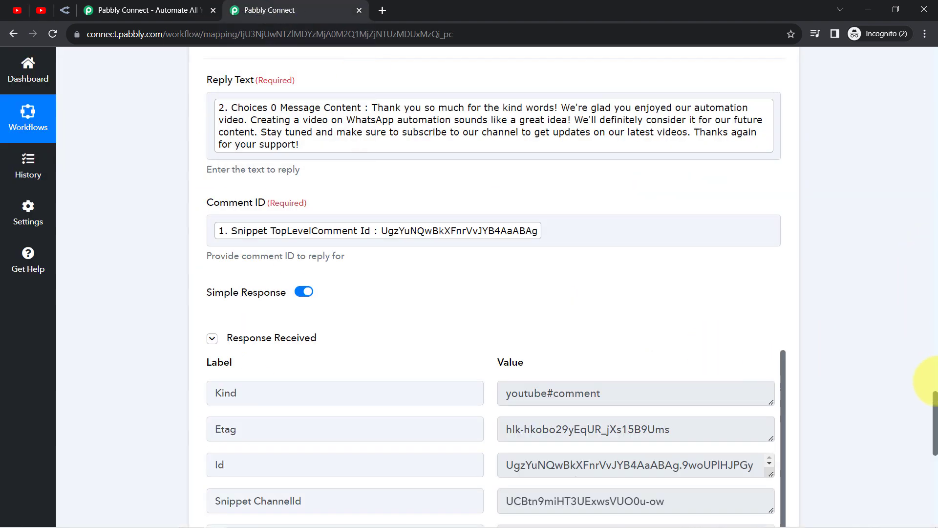
pyautogui.moveTo(934, 416); pyautogui.dragTo(901, 63)
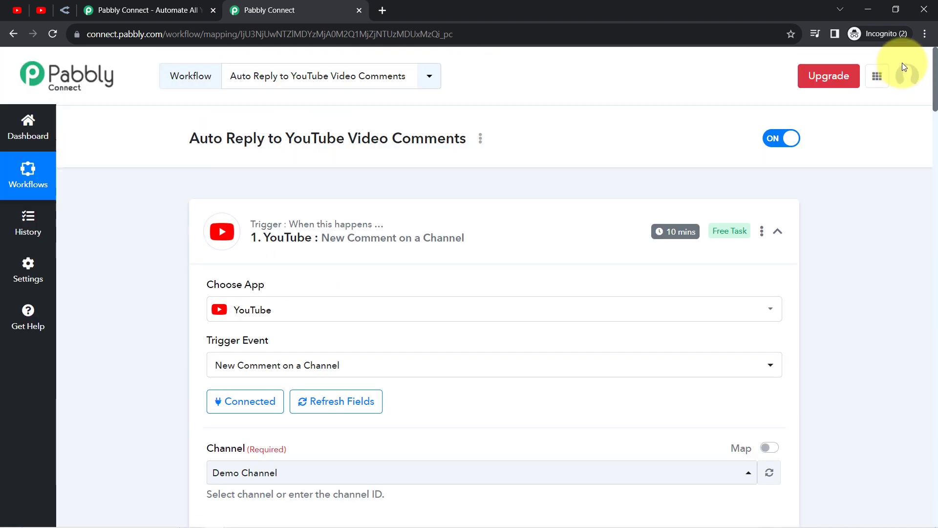
pyautogui.click(281, 252)
pyautogui.click(263, 362)
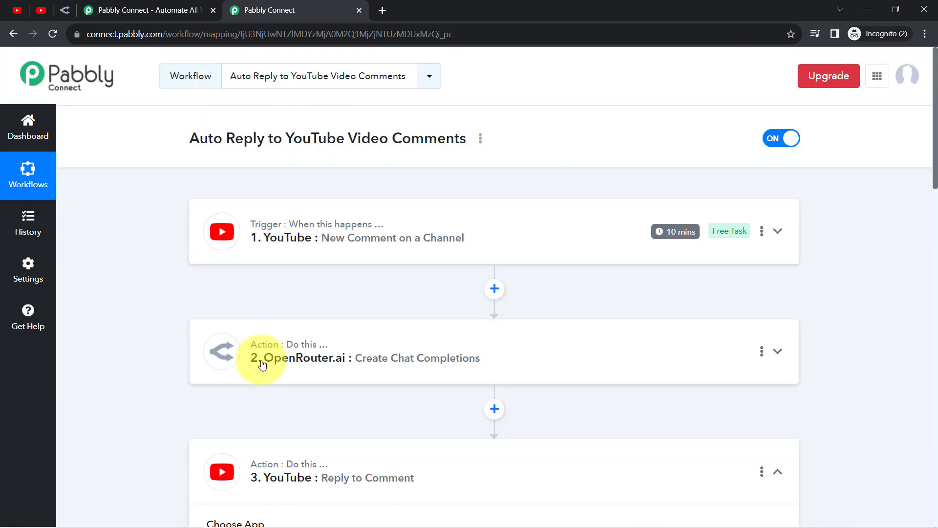
pyautogui.click(260, 481)
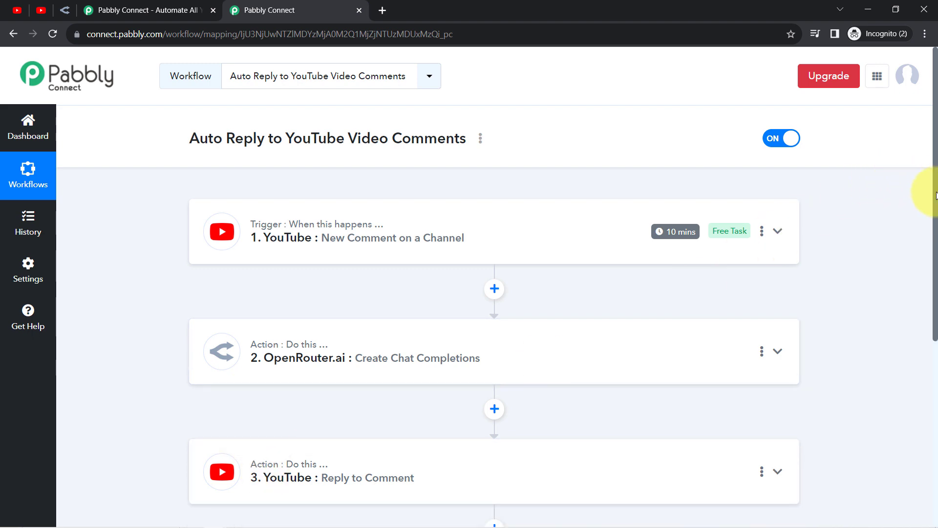
pyautogui.scroll(-2, 921, 273)
pyautogui.scroll(2, 916, 157)
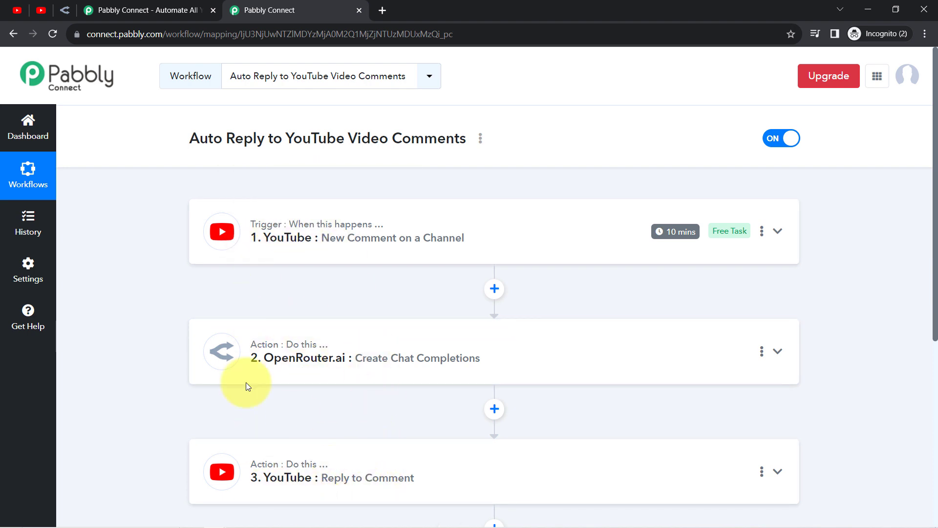
# Copy the share link of the Auto Reply to YouTube Video Comments workflow and close the sharing dialog.
pyautogui.click(481, 138)
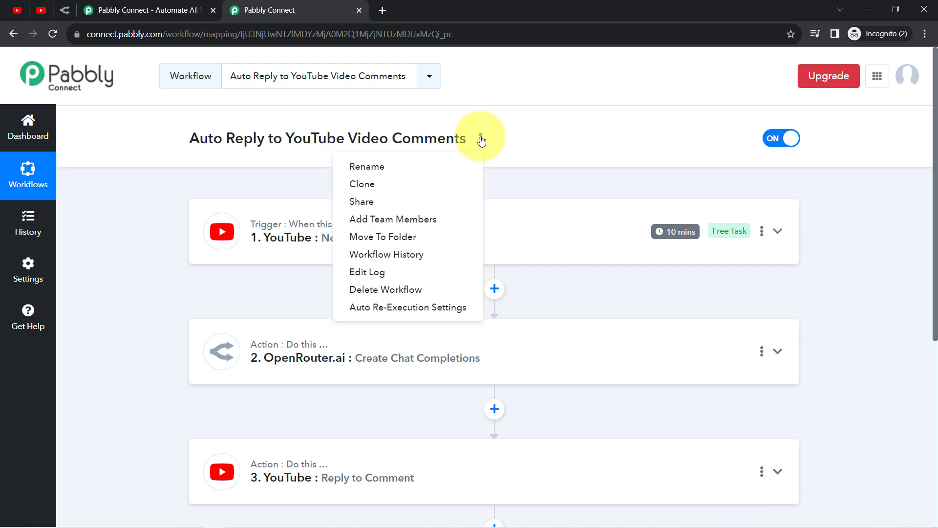
pyautogui.click(370, 203)
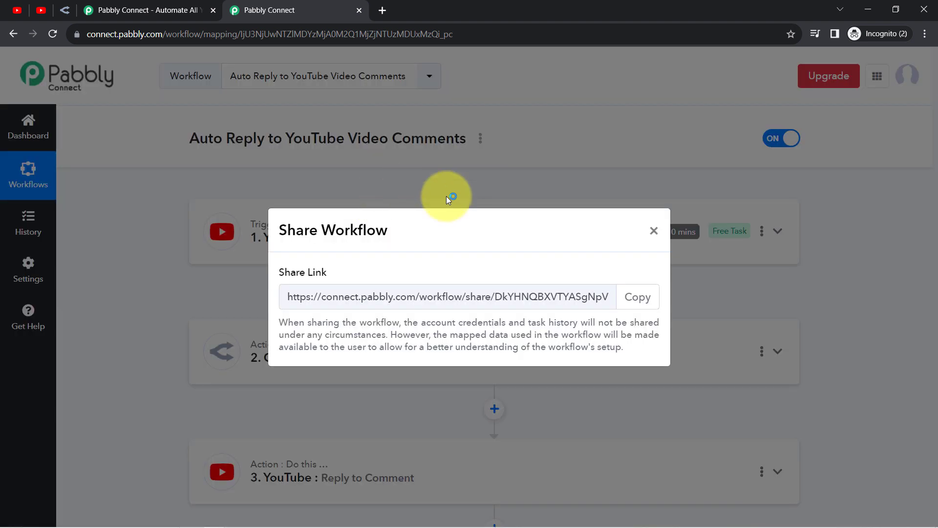
pyautogui.click(643, 303)
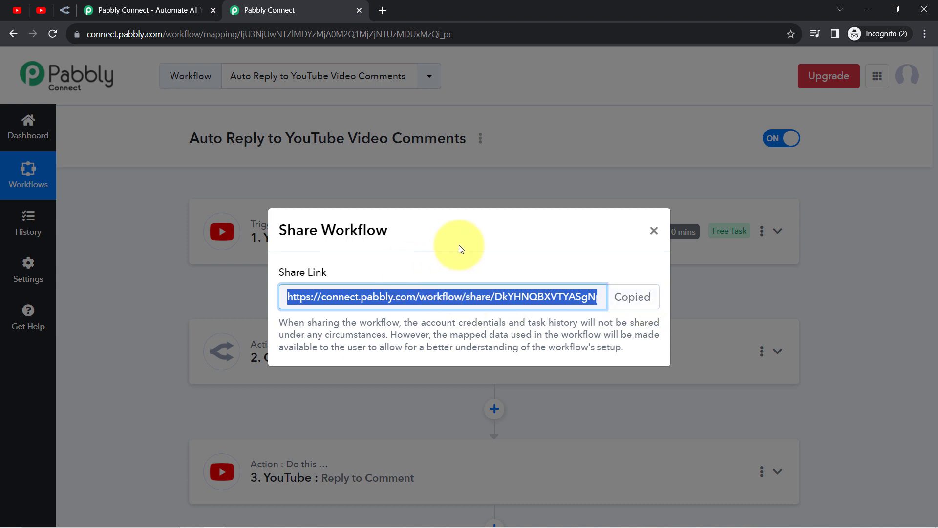
pyautogui.click(654, 231)
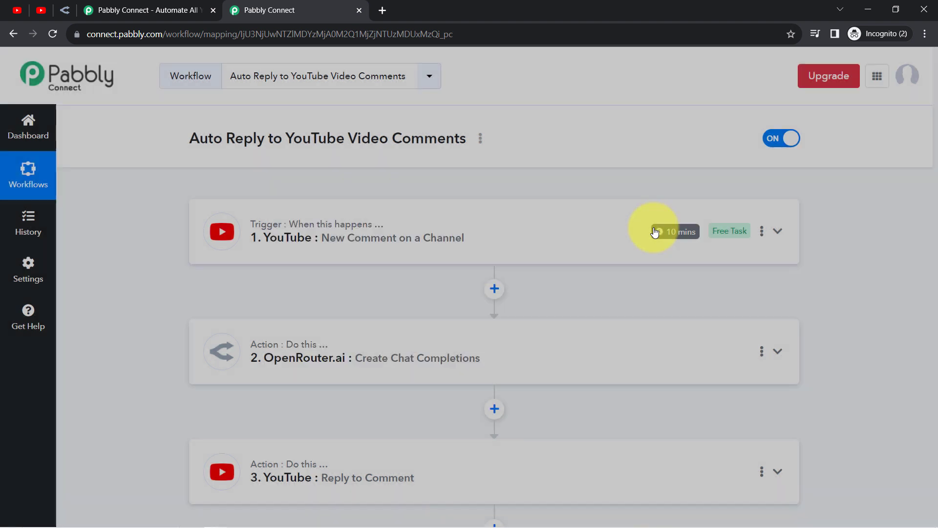